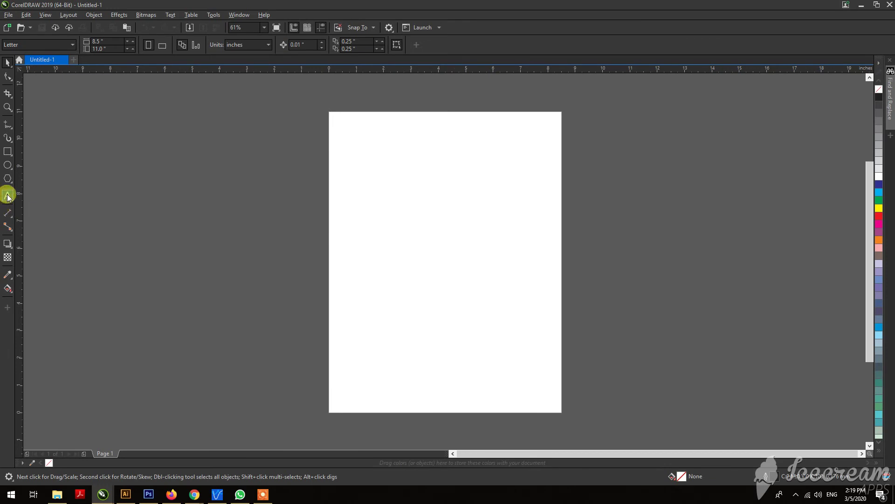
# Add the letter B as artistic text near the middle of the page and set its font to Type No. 4 WF
pyautogui.click(7, 196)
pyautogui.click(413, 242)
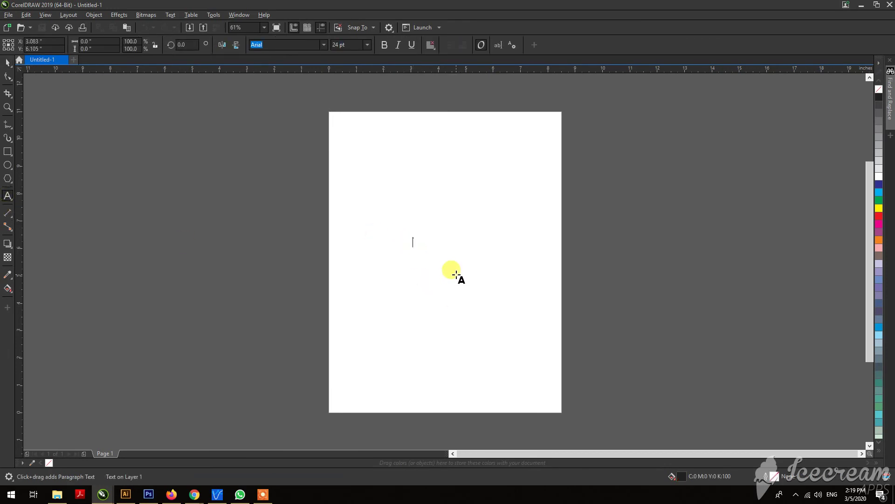
pyautogui.write('B')
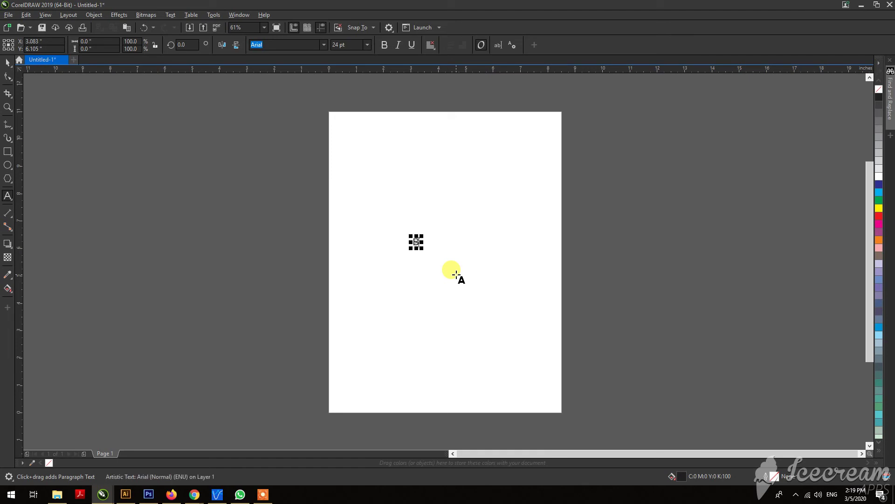
pyautogui.click(326, 46)
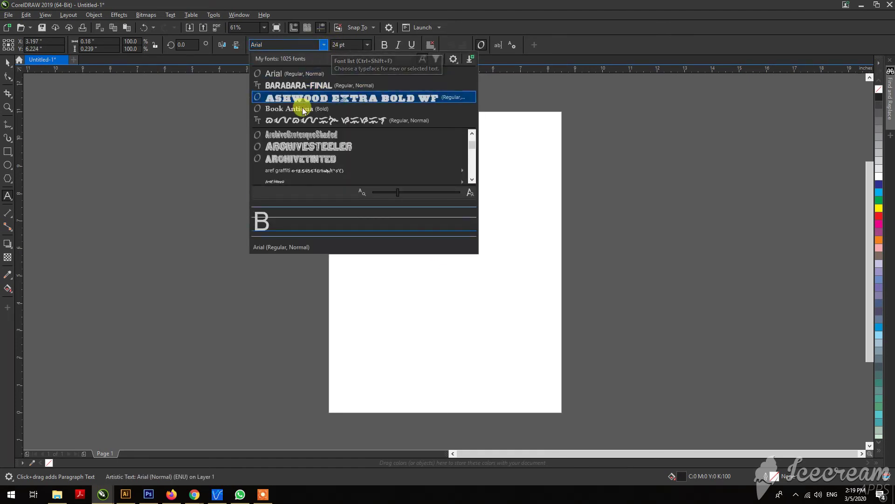
pyautogui.click(277, 44)
pyautogui.write('TY')
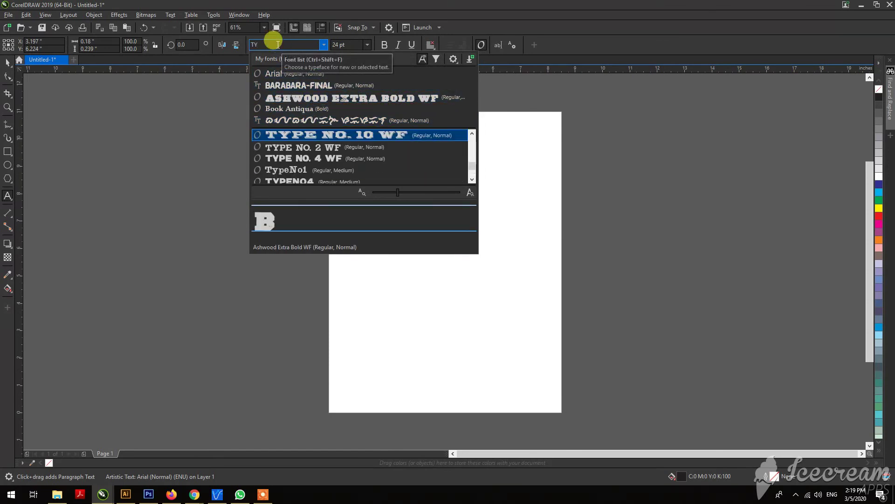
pyautogui.click(303, 159)
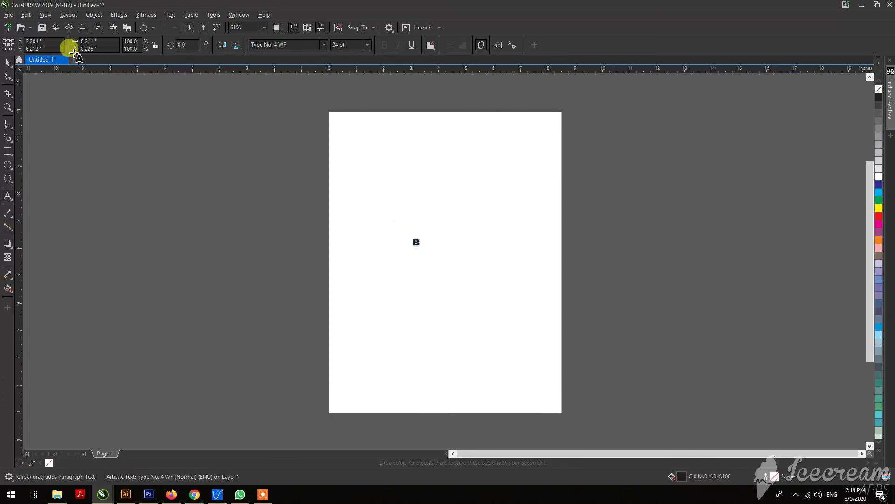
# Enlarge the B to about 4.84 by 5.17 inches, centred on the page, and convert it to curves
pyautogui.click(11, 66)
pyautogui.moveTo(418, 244); pyautogui.dragTo(480, 314)
pyautogui.moveTo(432, 240); pyautogui.dragTo(469, 265)
pyautogui.rightClick(474, 233)
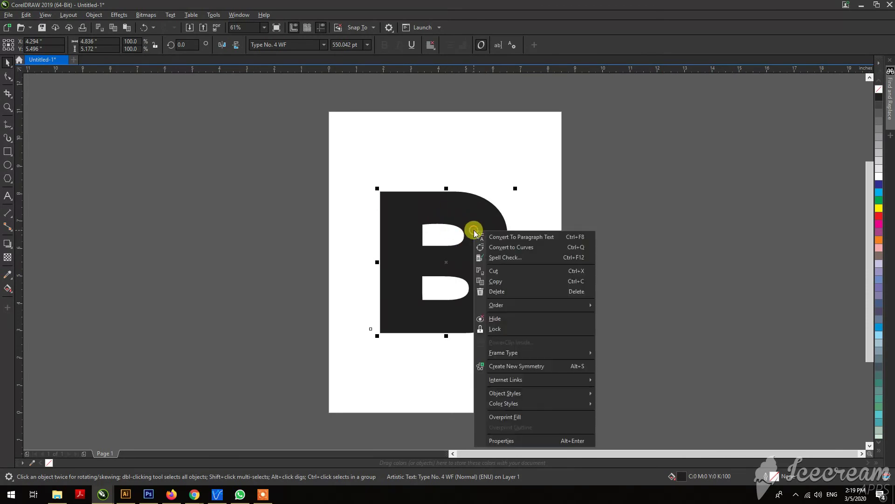
pyautogui.click(520, 248)
pyautogui.click(531, 218)
# Draw a flat ellipse about 8.48 by 0.18 inches below the B and give it a red outline
pyautogui.scroll(-1, 404, 209)
pyautogui.scroll(1, 443, 265)
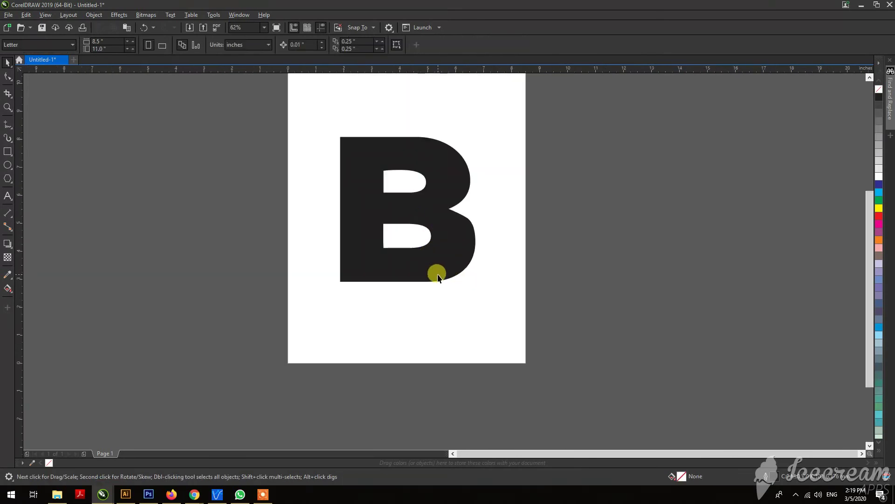
pyautogui.click(8, 165)
pyautogui.moveTo(309, 310); pyautogui.dragTo(548, 316)
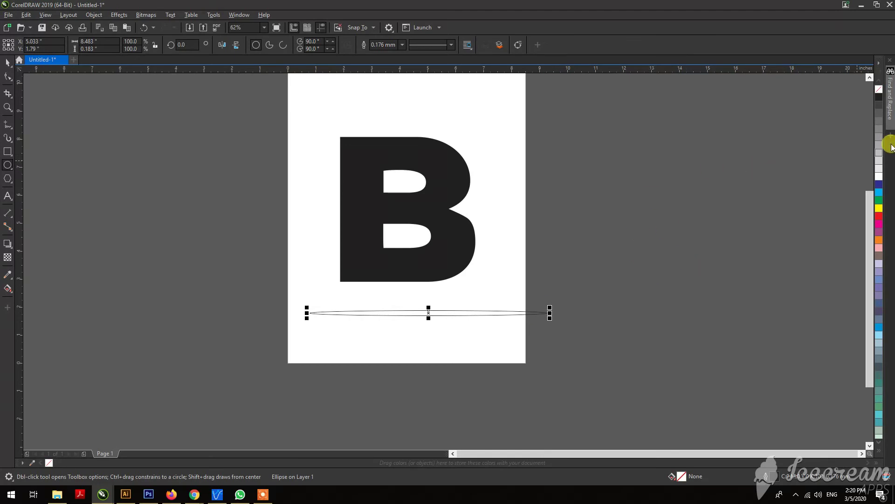
pyautogui.rightClick(878, 216)
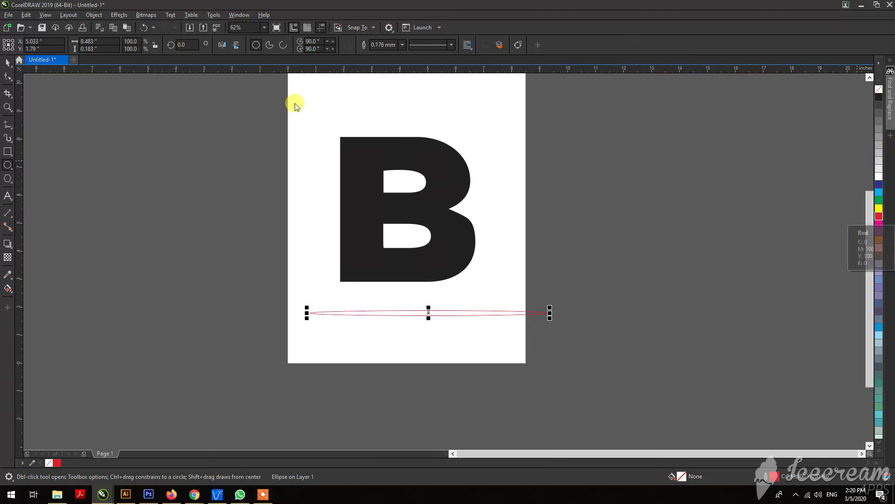
pyautogui.click(10, 69)
pyautogui.rightClick(432, 175)
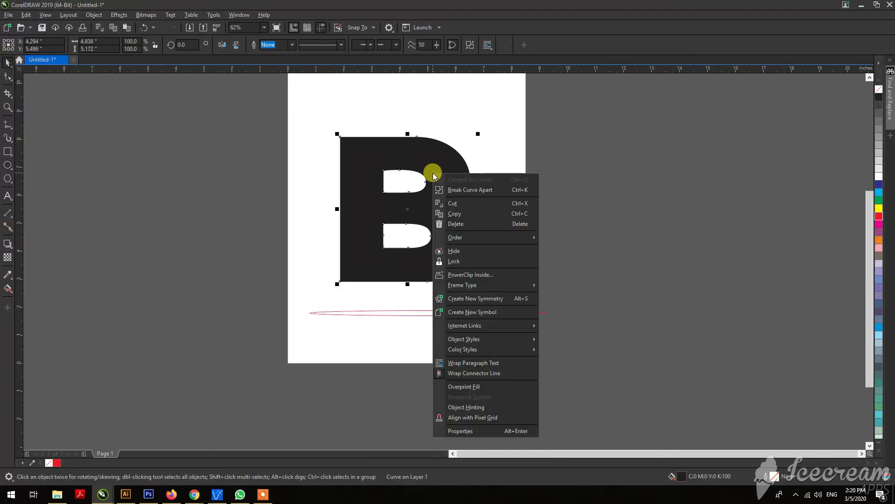
pyautogui.moveTo(513, 238)
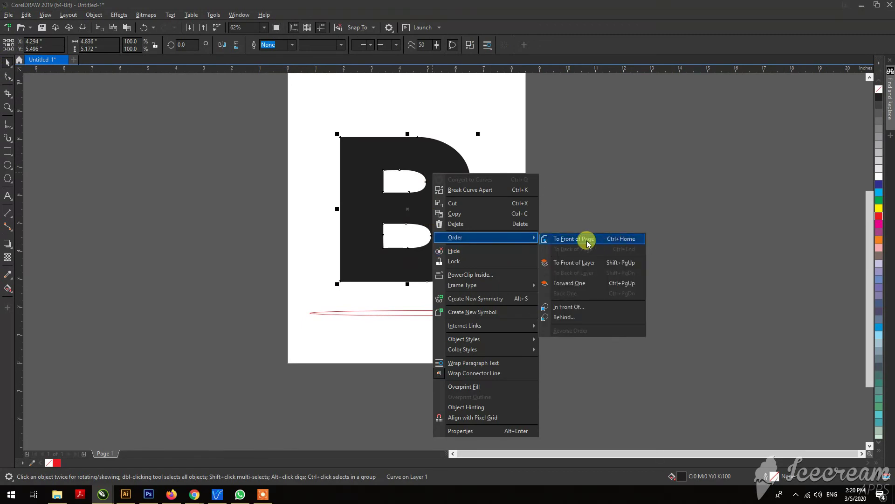
pyautogui.click(561, 188)
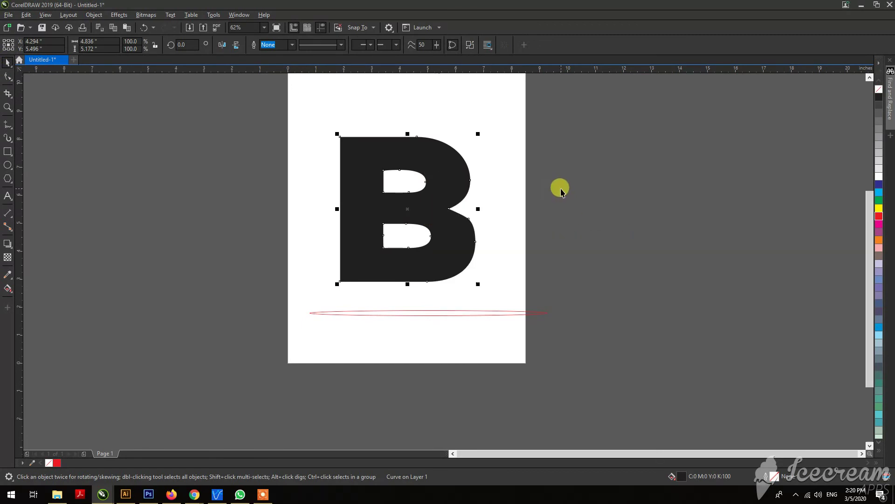
pyautogui.rightClick(454, 312)
pyautogui.moveTo(530, 113)
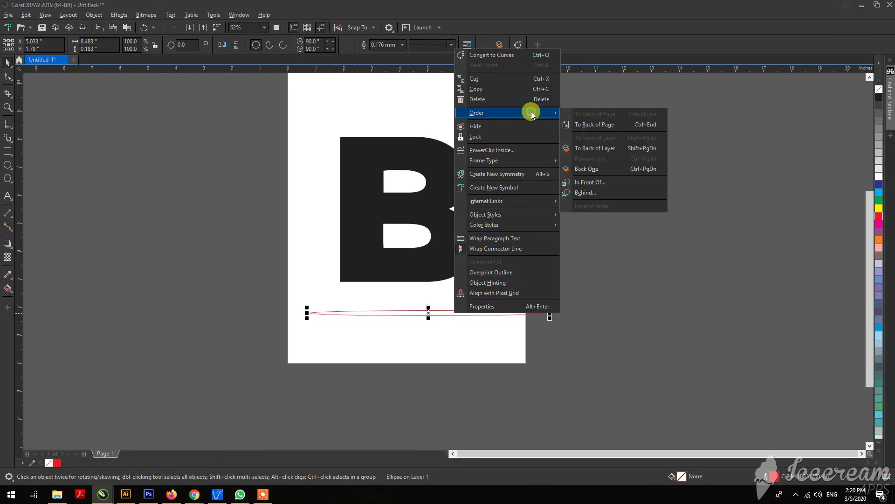
pyautogui.click(592, 128)
# Move the red ellipse across the B's upper counter and shrink it proportionally to about 6.77 inches wide
pyautogui.moveTo(443, 314); pyautogui.dragTo(428, 179)
pyautogui.scroll(4, 429, 178)
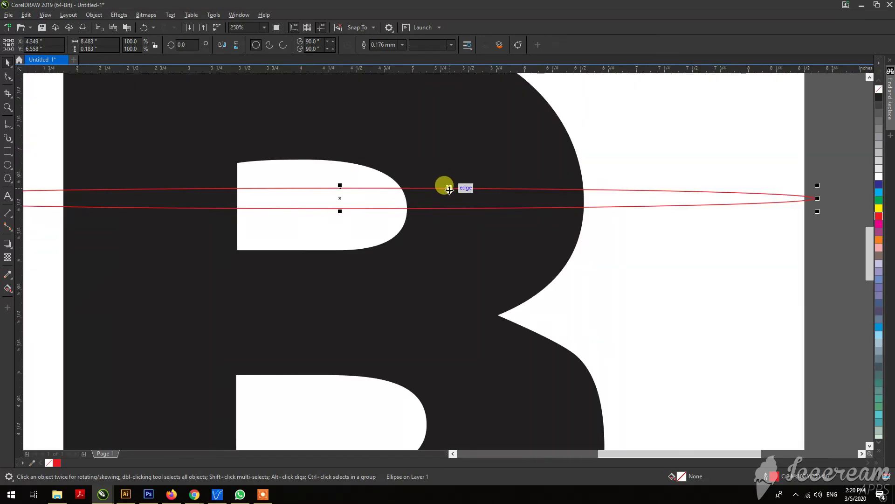
pyautogui.scroll(-2, 448, 188)
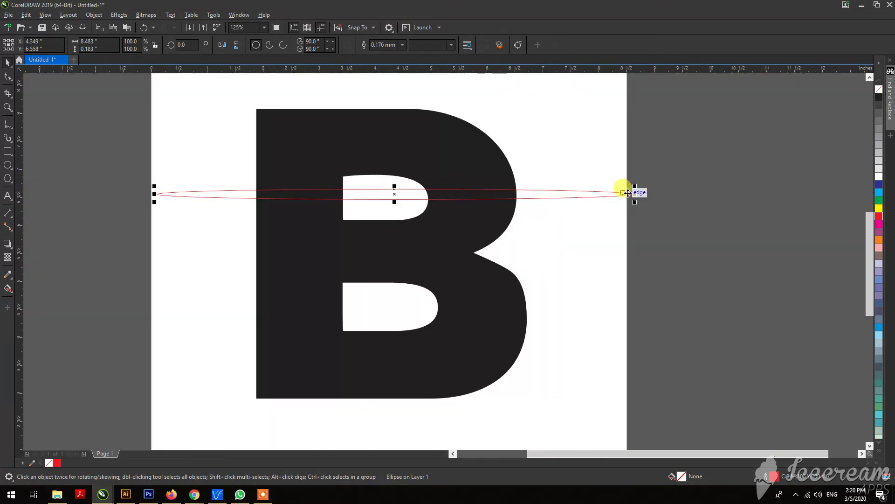
pyautogui.moveTo(631, 196); pyautogui.dragTo(588, 206)
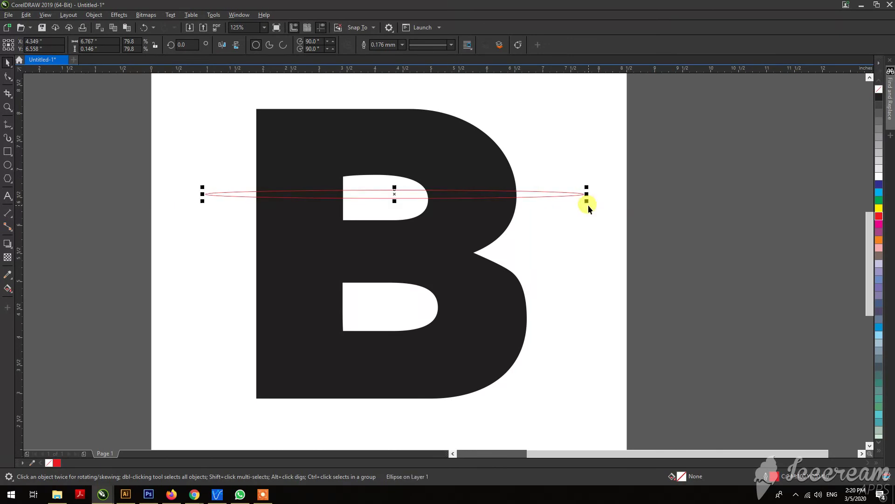
# Duplicate the ellipse just below as a slightly smaller copy, and rotate both ellipses together about 7.4 degrees counterclockwise
pyautogui.moveTo(512, 191); pyautogui.dragTo(519, 218)
pyautogui.moveTo(587, 222)
pyautogui.mouseDown()
pyautogui.moveTo(566, 224)
pyautogui.moveTo(571, 229)
pyautogui.mouseUp()
pyautogui.keyDown('shift'); pyautogui.click(535, 194); pyautogui.keyUp('shift')
pyautogui.click(535, 194)
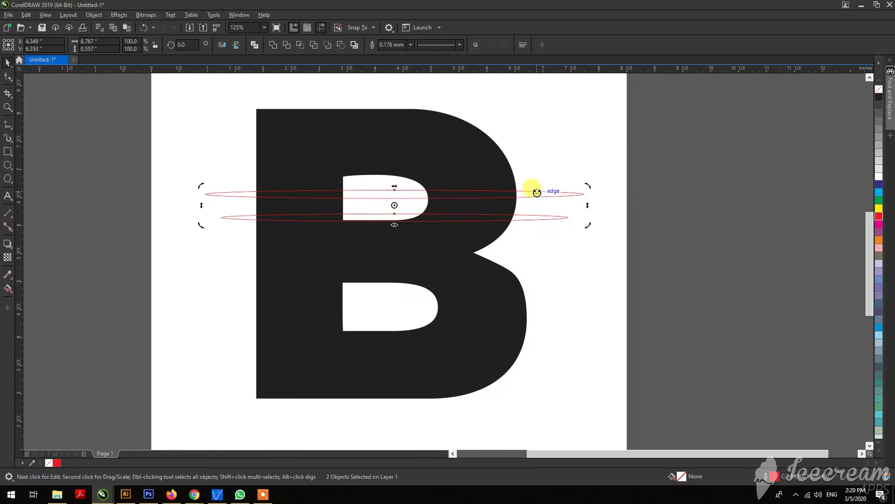
pyautogui.moveTo(589, 183); pyautogui.dragTo(582, 164)
pyautogui.moveTo(484, 185)
pyautogui.mouseDown()
pyautogui.moveTo(476, 176)
pyautogui.moveTo(480, 184)
pyautogui.mouseUp()
# Weld the two slanted ellipses into a single curve object
pyautogui.rightClick(480, 184)
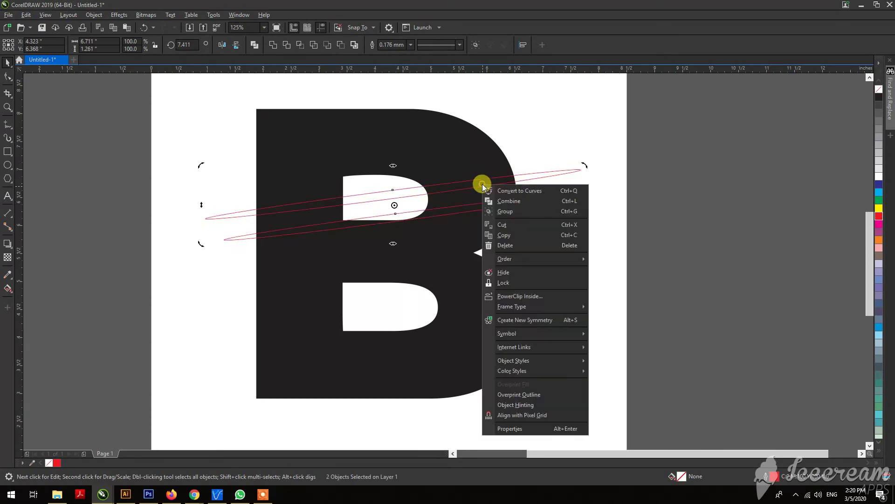
pyautogui.press('Escape')
pyautogui.rightClick(479, 184)
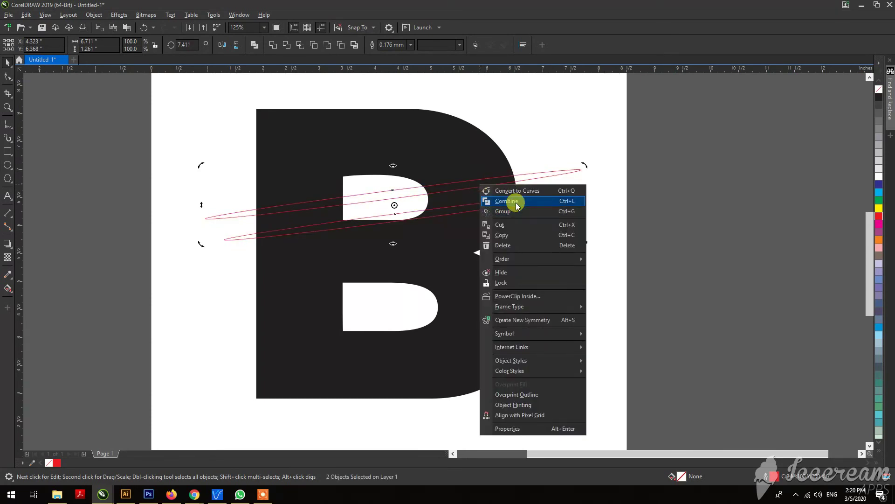
pyautogui.click(273, 46)
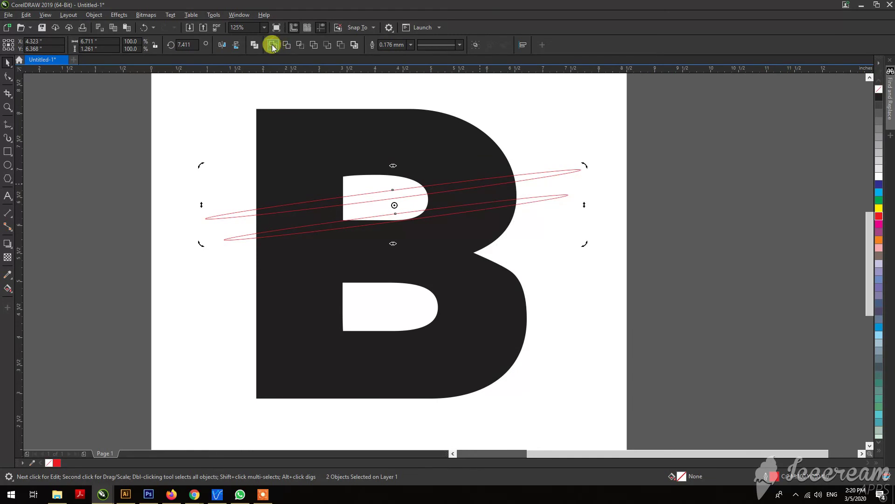
pyautogui.click(273, 45)
# Copy the welded ellipse pair across the B's middle, scaled to about 90.4%, and place another copy of it across the lower part
pyautogui.moveTo(452, 184); pyautogui.dragTo(432, 239)
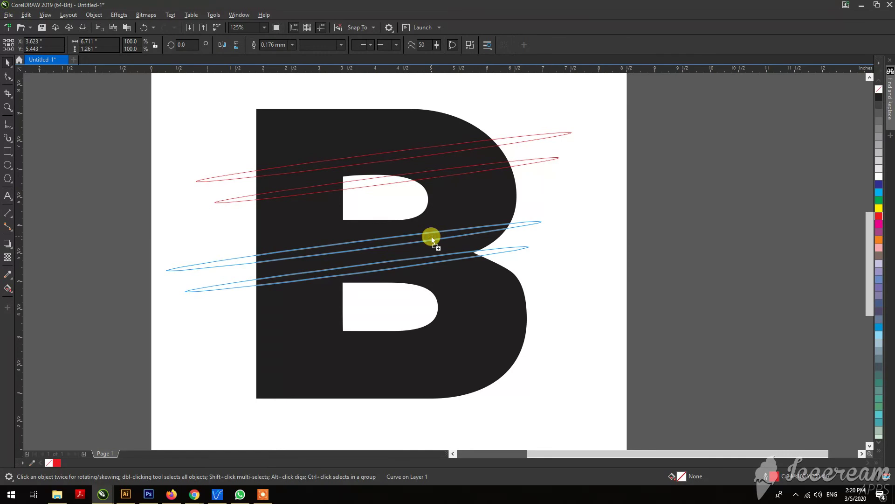
pyautogui.moveTo(431, 236); pyautogui.dragTo(432, 237)
pyautogui.moveTo(544, 295); pyautogui.dragTo(532, 291)
pyautogui.moveTo(452, 243); pyautogui.dragTo(492, 330)
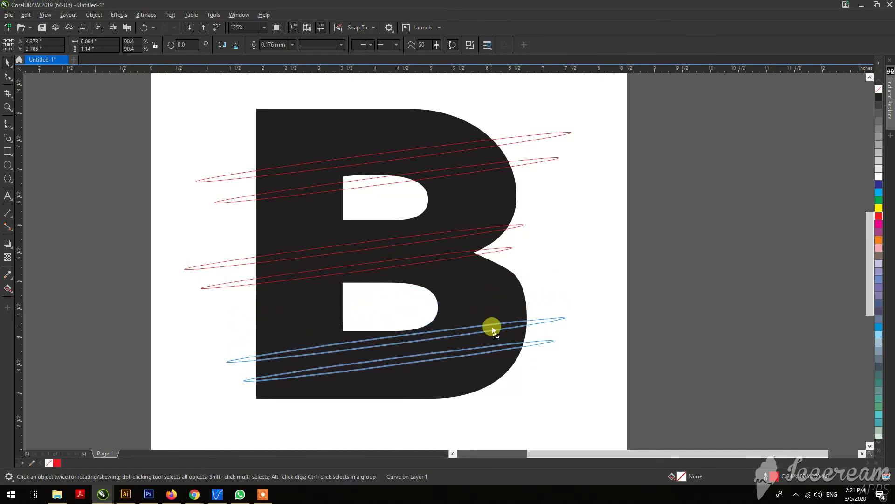
pyautogui.moveTo(493, 330); pyautogui.dragTo(493, 330)
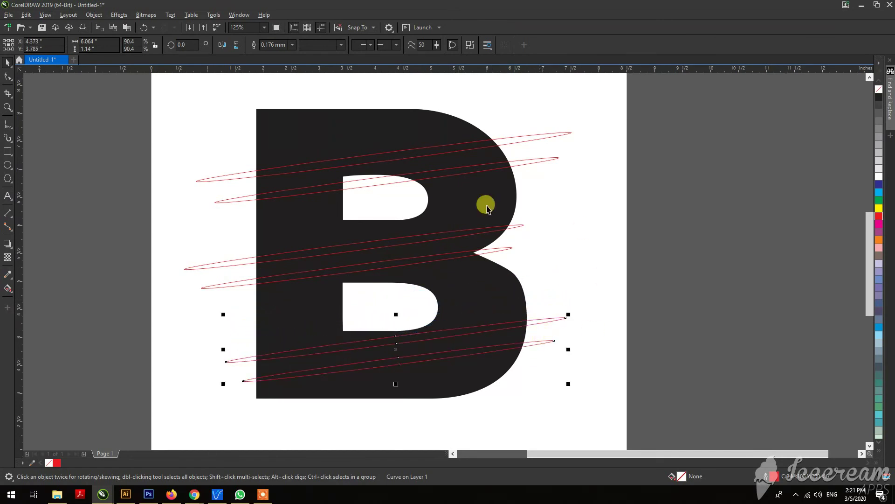
pyautogui.click(588, 197)
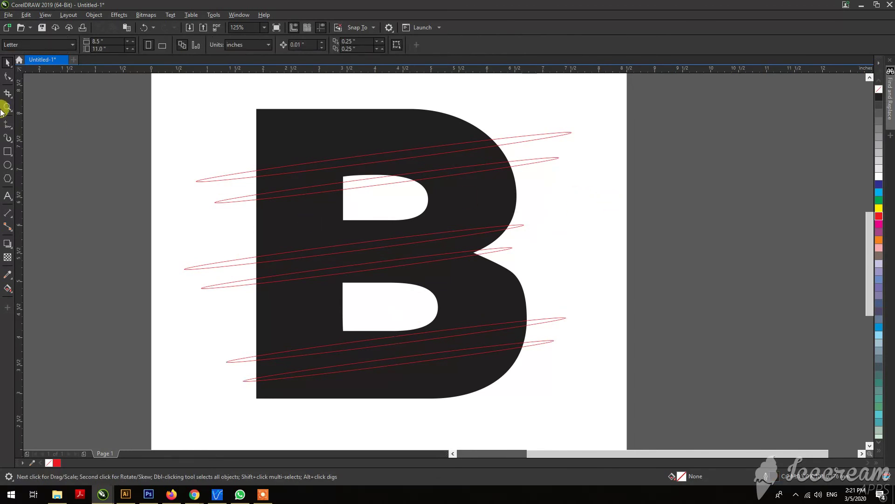
pyautogui.click(8, 123)
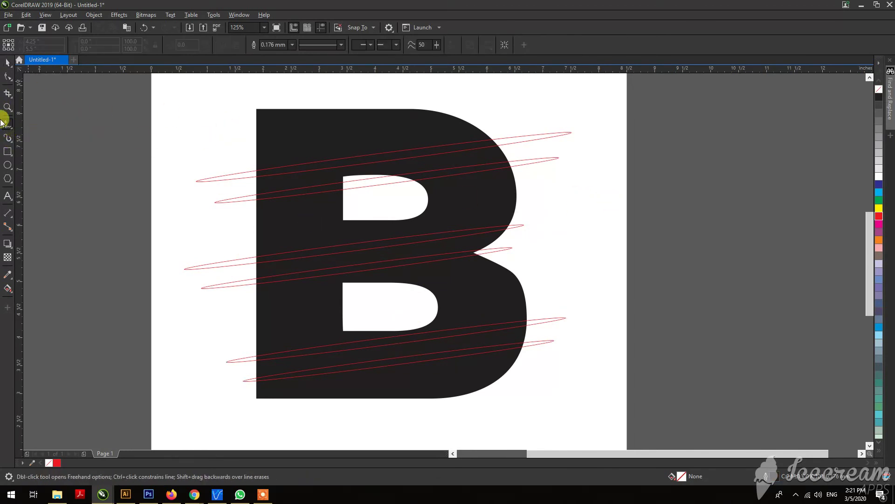
pyautogui.moveTo(12, 132)
pyautogui.mouseDown()
pyautogui.moveTo(35, 149)
pyautogui.moveTo(47, 136)
pyautogui.mouseUp()
pyautogui.scroll(2, 283, 201)
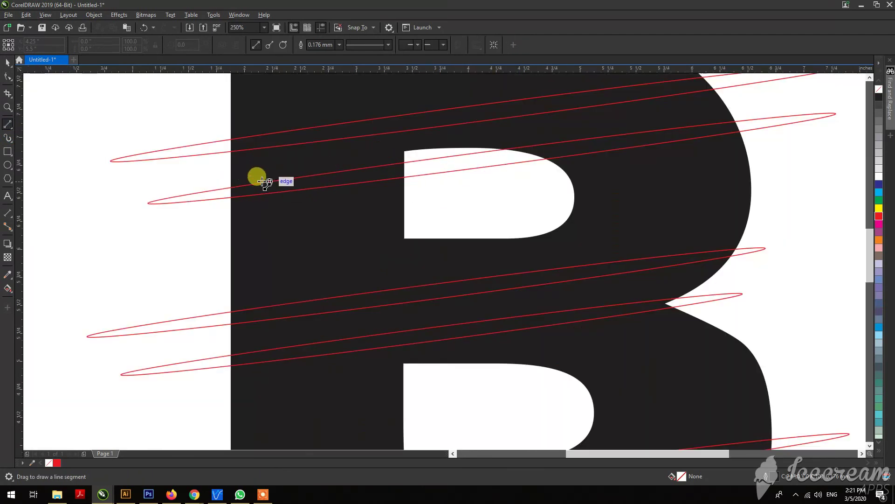
pyautogui.click(208, 153)
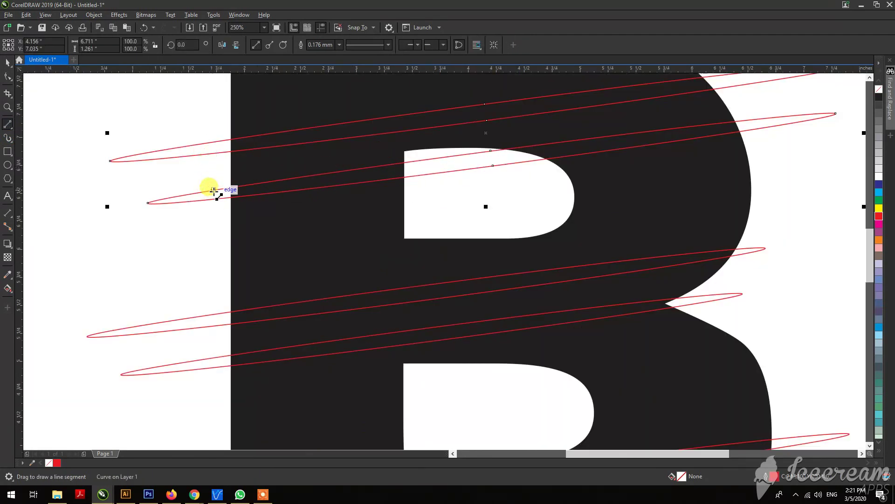
pyautogui.hotkey('ctrl', 'a')
# Draw a closed four-sided Bézier shape filling the gap between the topmost two slanted ellipses, extending past both sides of the B
pyautogui.rightClick(12, 128)
pyautogui.click(13, 128)
pyautogui.click(10, 128)
pyautogui.click(47, 146)
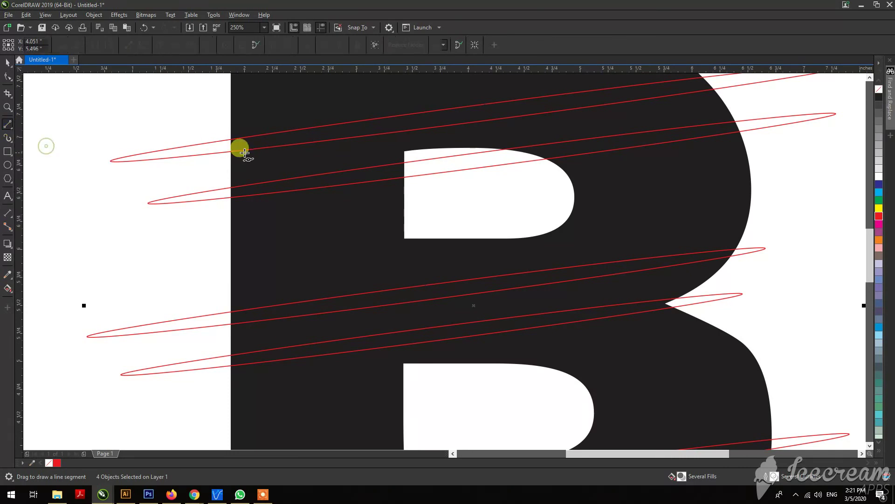
pyautogui.click(218, 153)
pyautogui.click(225, 189)
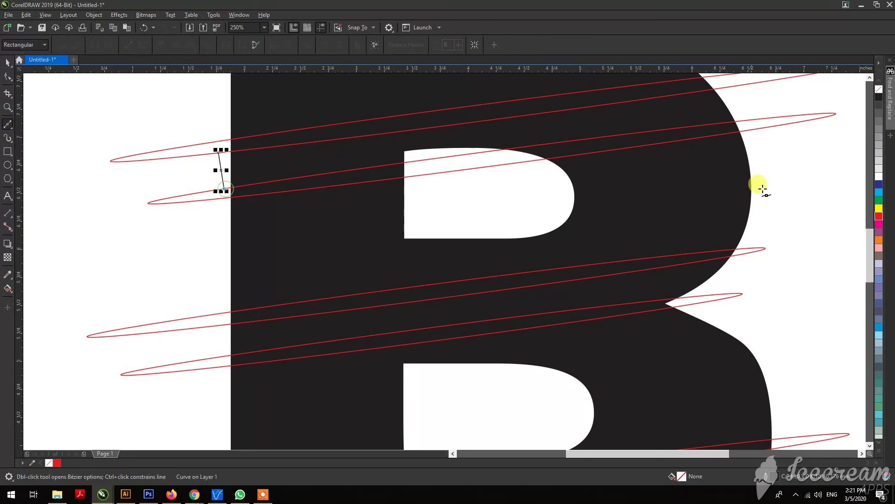
pyautogui.click(751, 119)
pyautogui.click(743, 84)
pyautogui.click(218, 153)
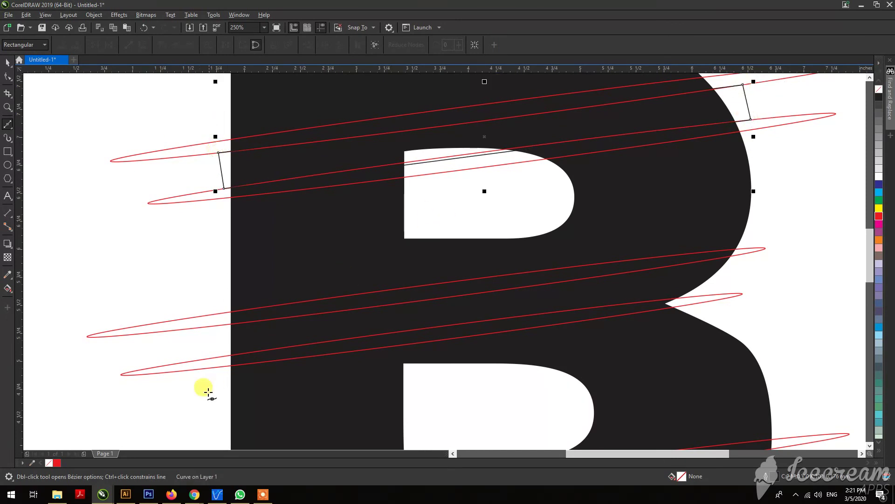
# Draw a closed Bézier shape filling the gap between the middle pair of slanted ellipses, extending past both sides of the B
pyautogui.click(197, 359)
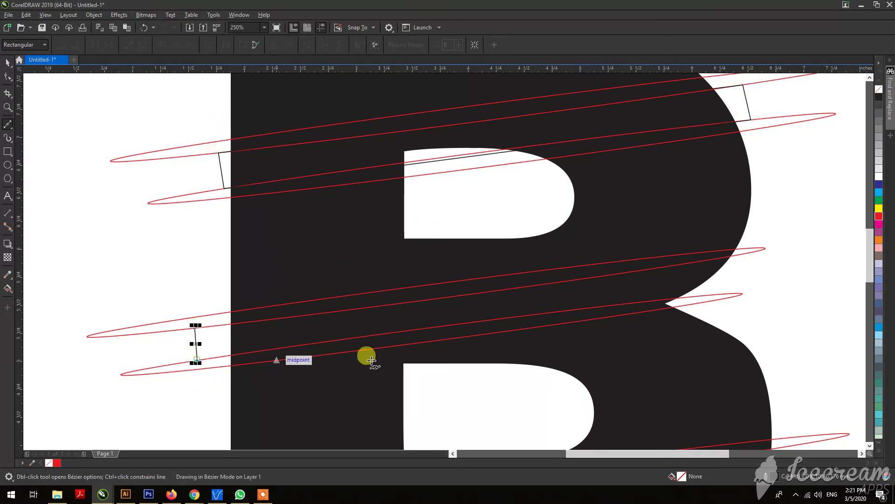
pyautogui.click(729, 293)
pyautogui.click(737, 254)
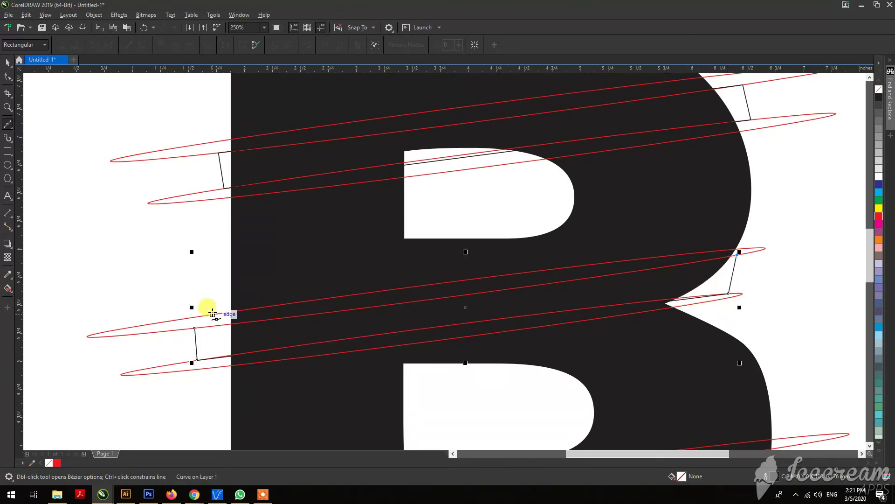
pyautogui.hotkey('ctrl', 'z')
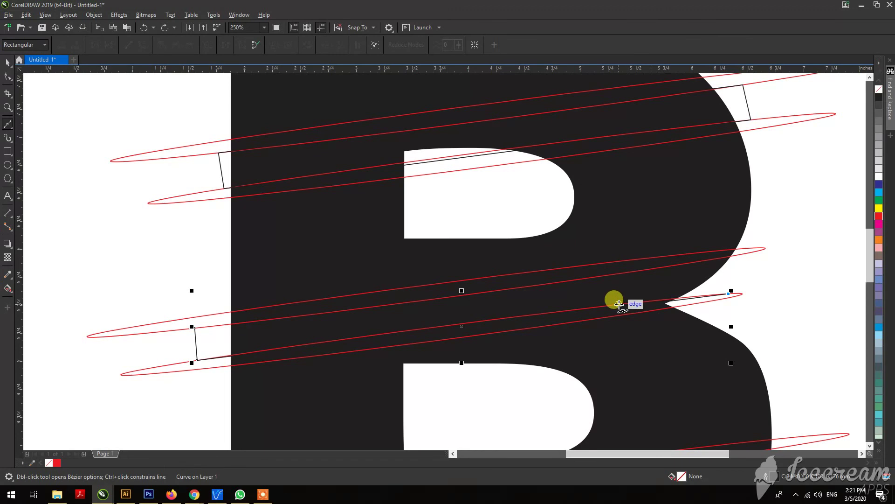
pyautogui.hotkey('ctrl', 'z')
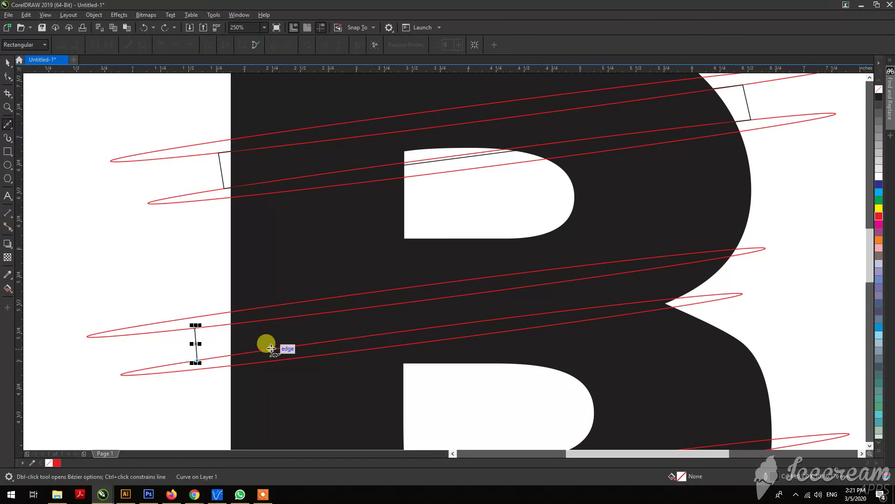
pyautogui.click(284, 347)
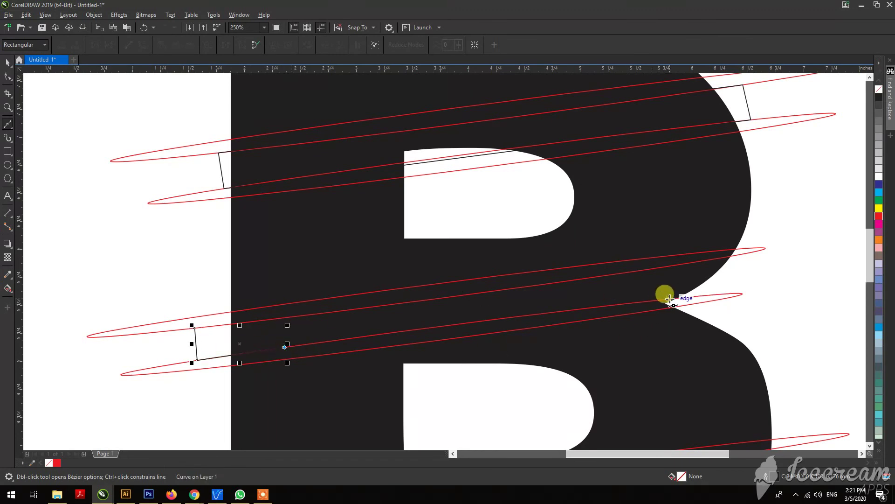
pyautogui.click(689, 296)
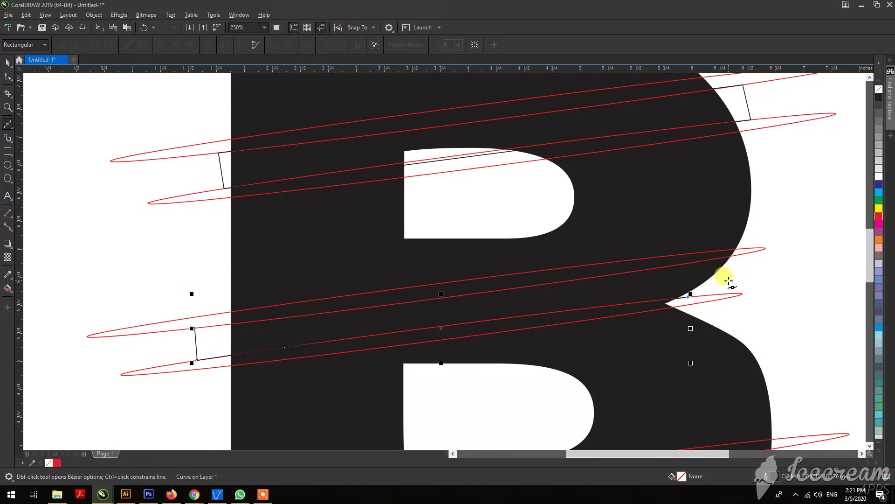
pyautogui.click(741, 254)
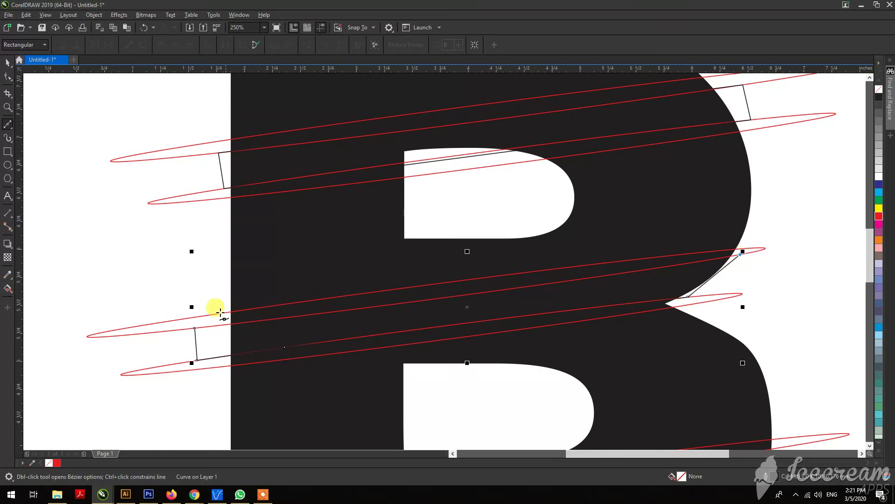
pyautogui.click(195, 328)
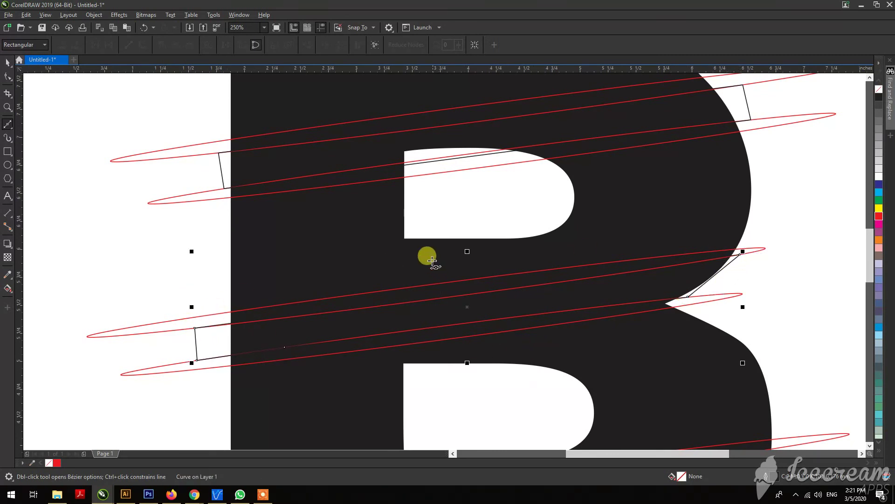
# Draw a closed four-sided Bézier shape filling the gap between the lowest pair of slanted ellipses, reaching past both sides of the B
pyautogui.scroll(-3, 420, 280)
pyautogui.scroll(3, 398, 323)
pyautogui.scroll(-3, 296, 417)
pyautogui.scroll(3, 314, 366)
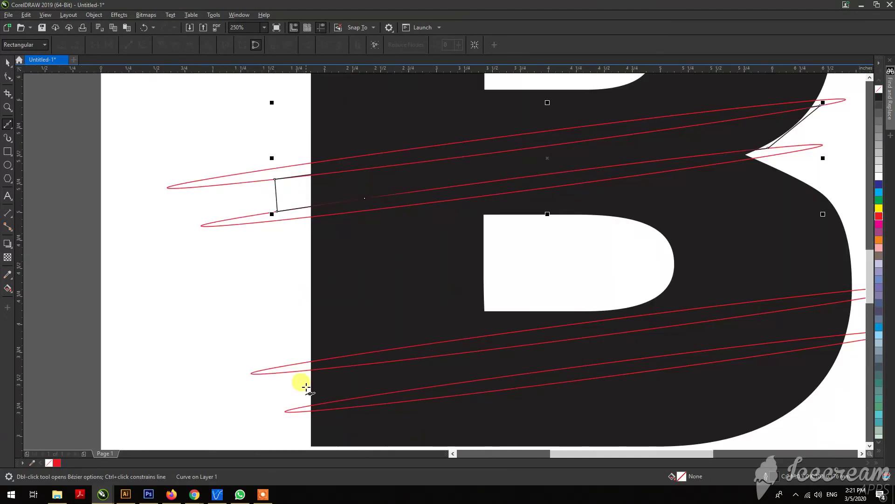
pyautogui.click(304, 371)
pyautogui.click(306, 409)
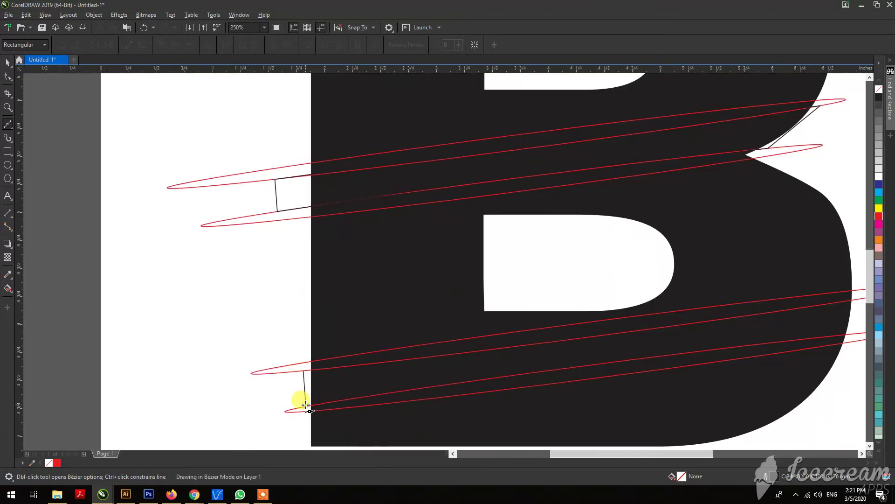
pyautogui.scroll(-3, 848, 332)
pyautogui.scroll(3, 553, 320)
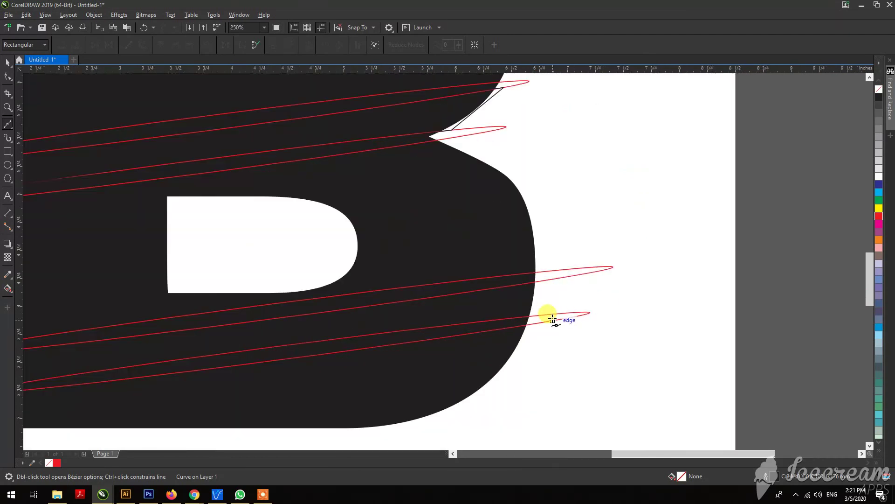
pyautogui.click(546, 314)
pyautogui.click(553, 279)
pyautogui.scroll(-3, 553, 278)
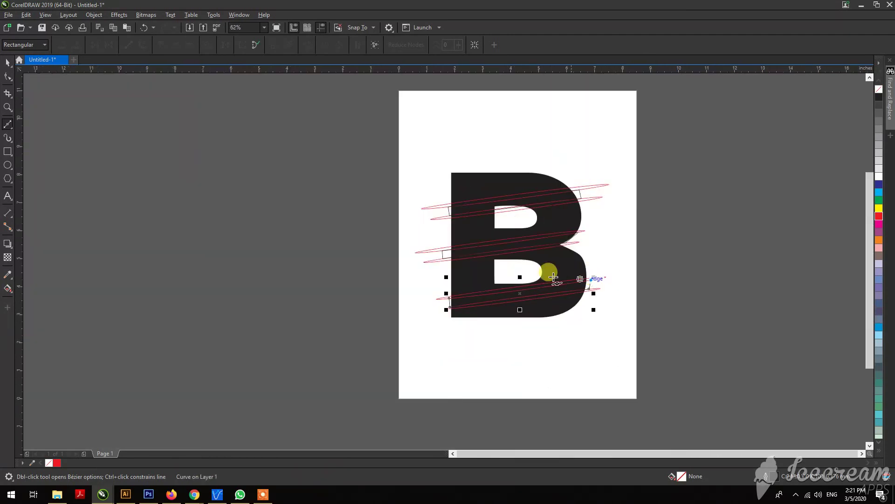
pyautogui.scroll(3, 438, 303)
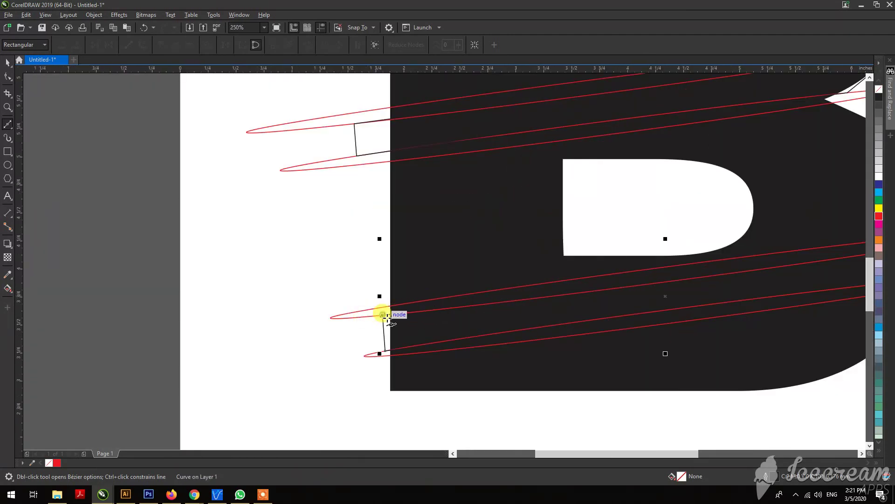
# Trim the letter B with the three Bézier gap shapes so they cut slanted slices through it
pyautogui.scroll(-2, 387, 317)
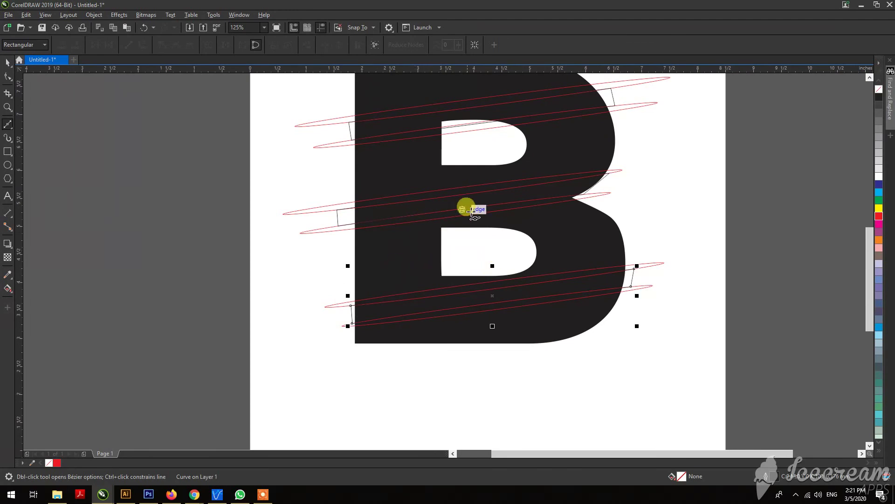
pyautogui.scroll(-2, 415, 182)
pyautogui.scroll(2, 459, 180)
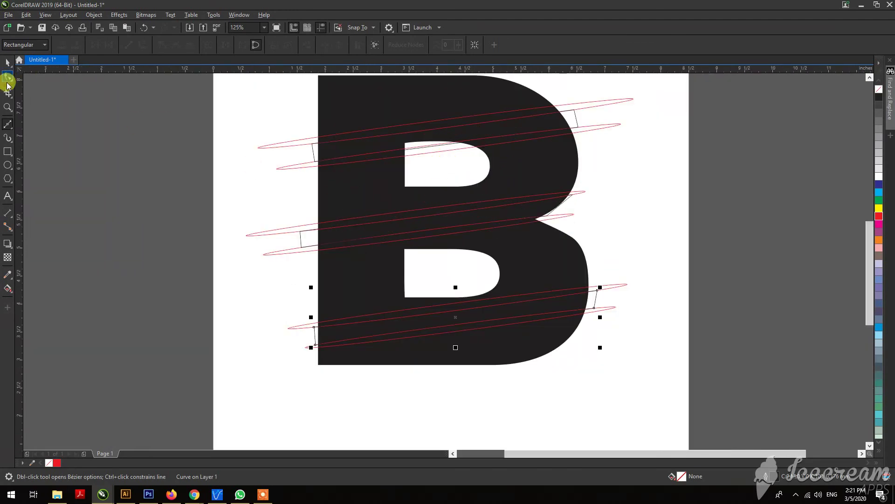
pyautogui.click(8, 66)
pyautogui.keyDown('shift'); pyautogui.click(343, 235); pyautogui.keyUp('shift')
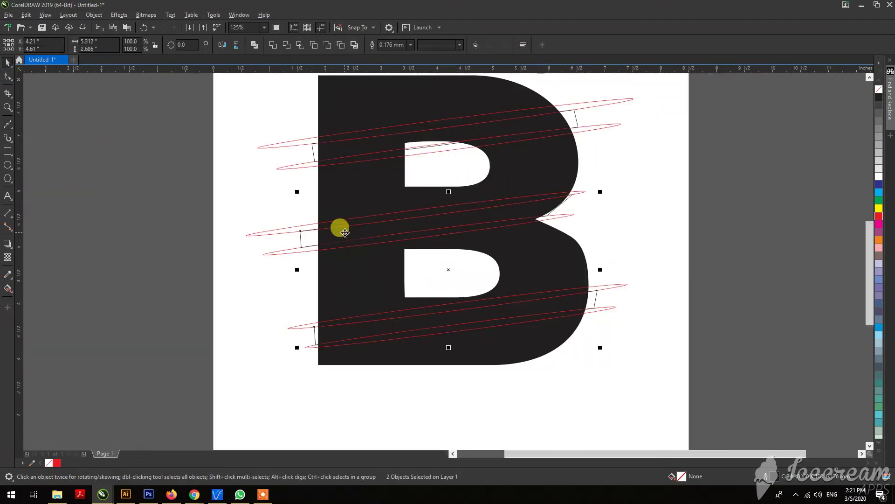
pyautogui.keyDown('shift'); pyautogui.click(351, 153); pyautogui.keyUp('shift')
pyautogui.keyDown('shift'); pyautogui.click(372, 107); pyautogui.keyUp('shift')
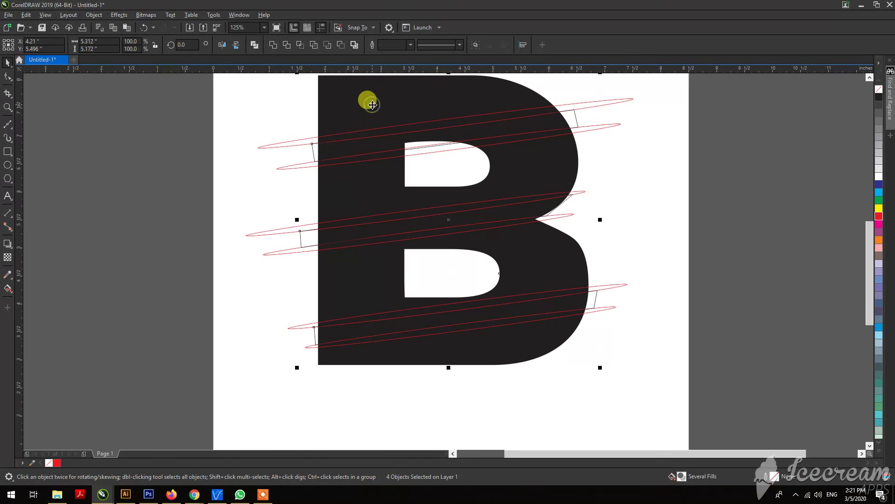
pyautogui.click(289, 46)
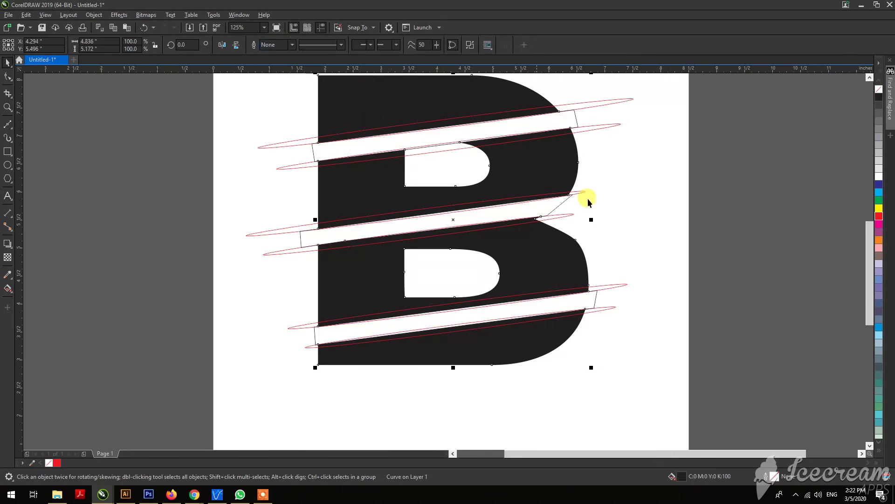
# Delete the three Bézier shapes left in the slanted gaps
pyautogui.click(607, 206)
pyautogui.click(562, 116)
pyautogui.keyDown('shift'); pyautogui.click(544, 207); pyautogui.keyUp('shift')
pyautogui.keyDown('shift'); pyautogui.click(581, 299); pyautogui.keyUp('shift')
pyautogui.press('Delete')
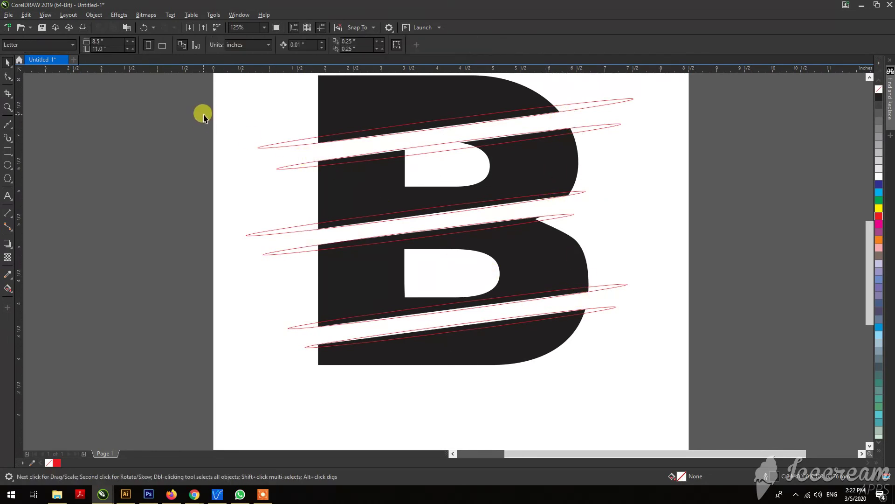
# Fill the three slanted ellipse pairs with black and remove their red outlines
pyautogui.click(370, 144)
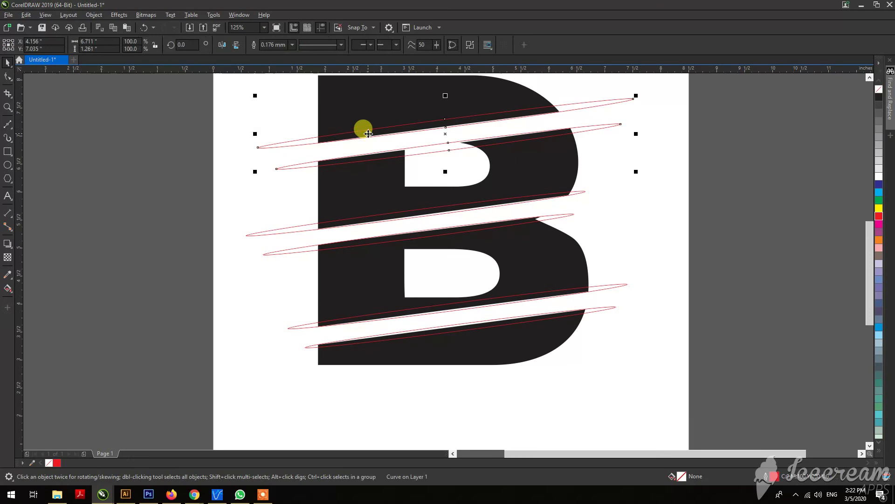
pyautogui.keyDown('shift'); pyautogui.click(297, 230); pyautogui.keyUp('shift')
pyautogui.click(880, 89)
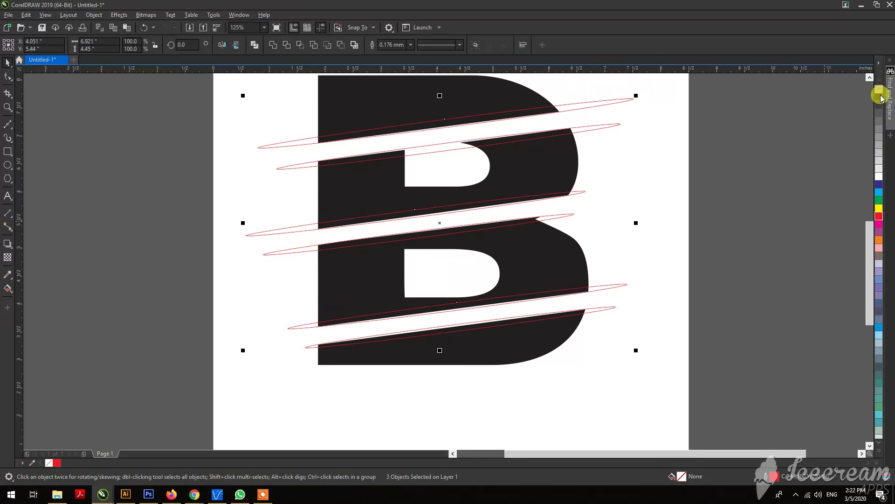
pyautogui.rightClick(880, 93)
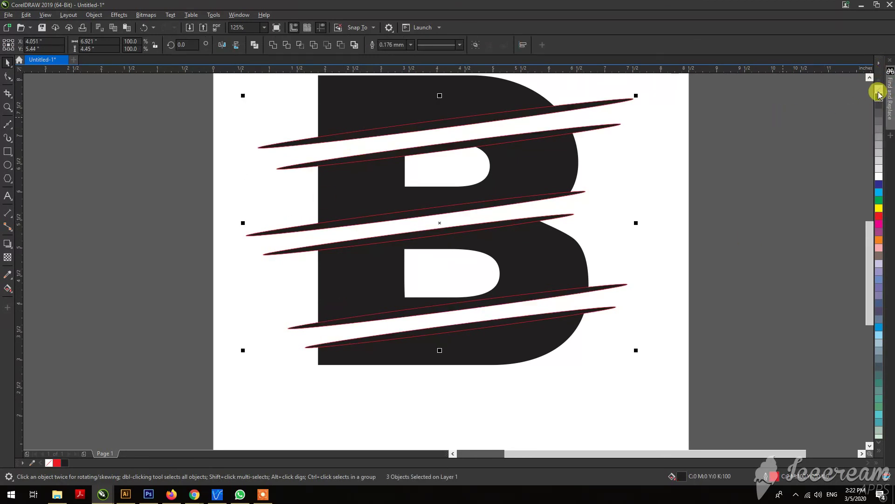
pyautogui.click(645, 200)
# Start a Bézier curve on the topmost ellipse's left end and trace just outside the B's left edge, around its upper corner
pyautogui.scroll(-2, 464, 233)
pyautogui.scroll(2, 519, 172)
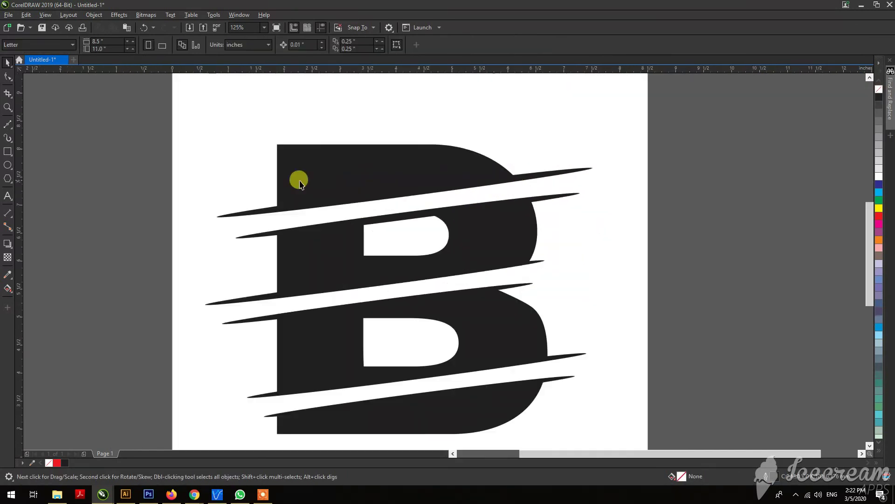
pyautogui.click(8, 125)
pyautogui.scroll(2, 262, 180)
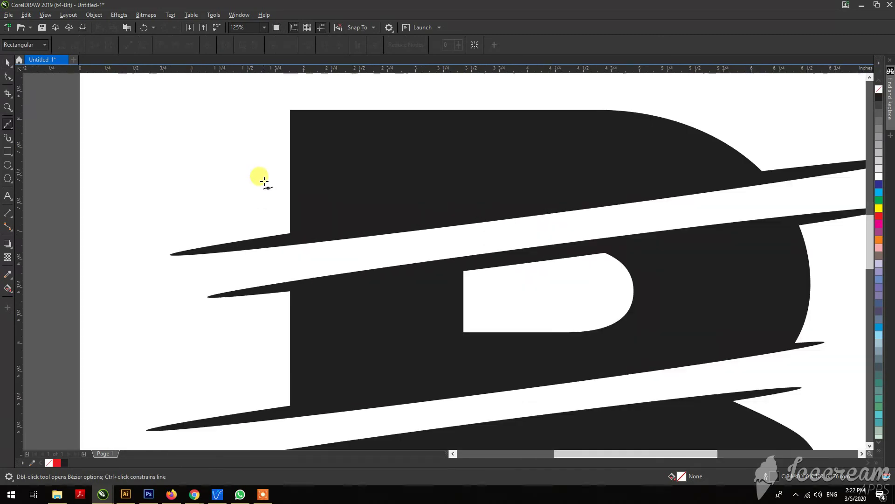
pyautogui.click(260, 238)
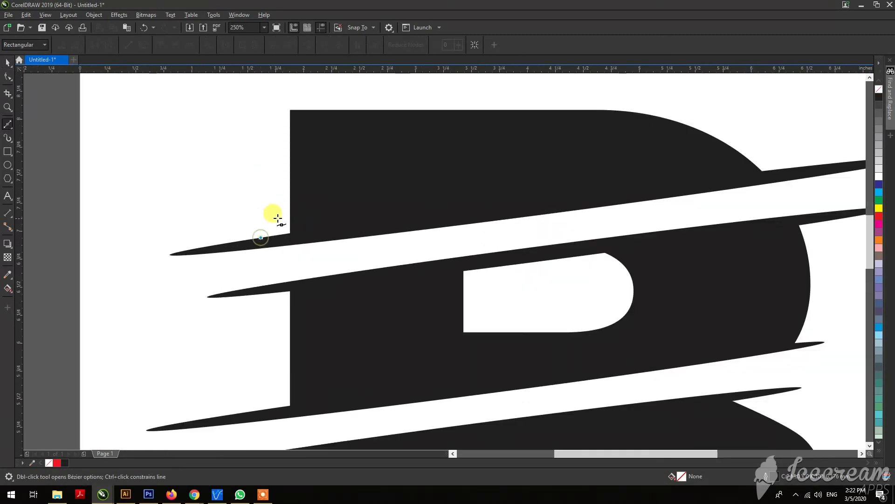
pyautogui.moveTo(282, 214); pyautogui.dragTo(283, 201)
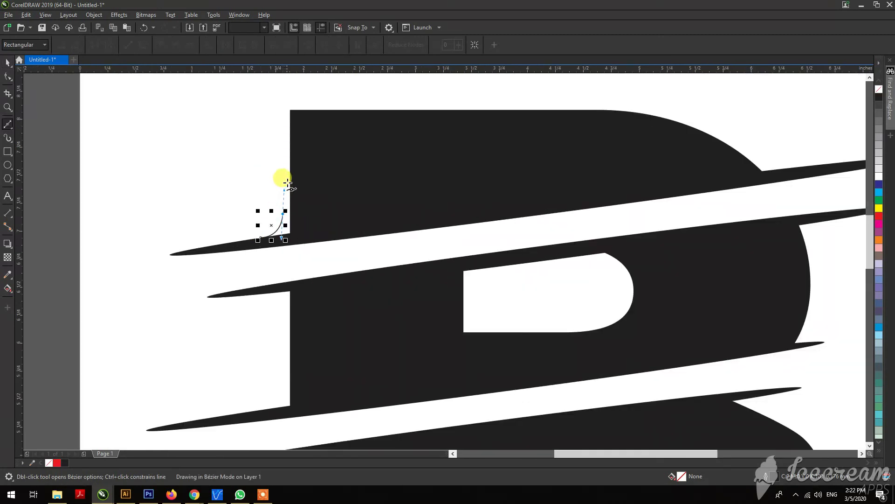
pyautogui.click(284, 162)
pyautogui.click(284, 130)
pyautogui.moveTo(286, 115); pyautogui.dragTo(302, 106)
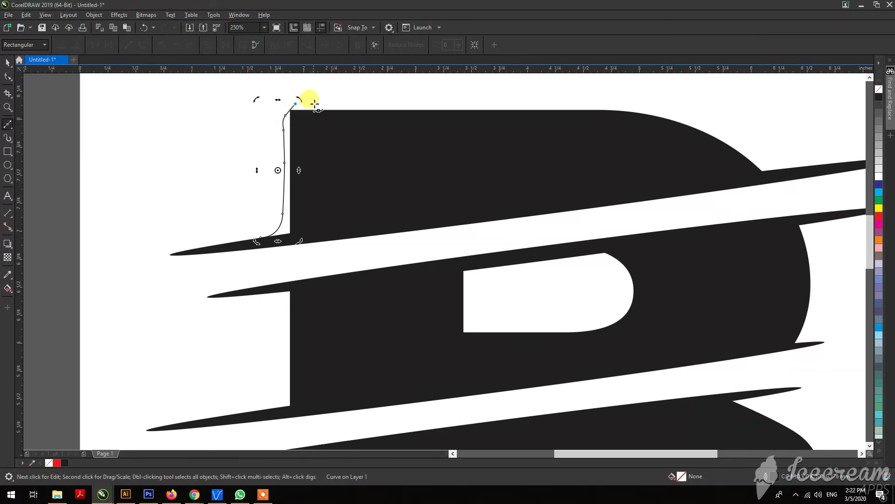
# Continue the curve unevenly just above the B's top edge and down its right shoulder onto the topmost ellipse
pyautogui.moveTo(420, 103)
pyautogui.mouseDown()
pyautogui.moveTo(426, 93)
pyautogui.moveTo(438, 97)
pyautogui.mouseUp()
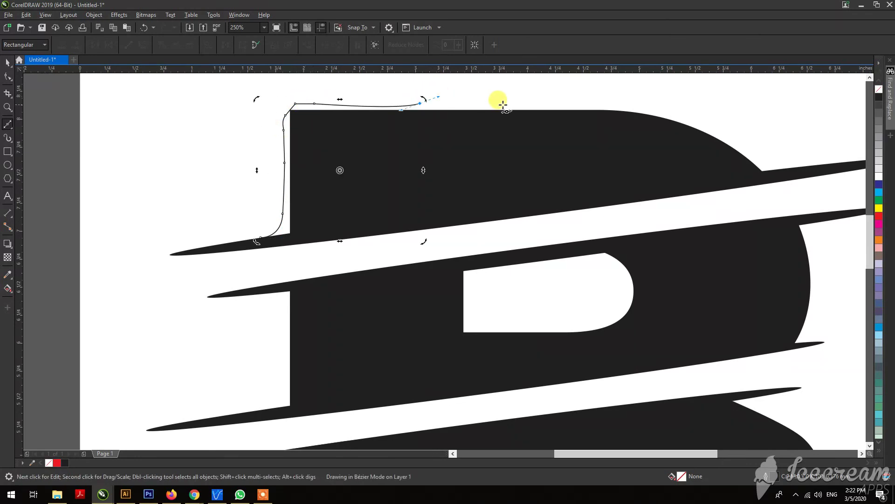
pyautogui.click(547, 101)
pyautogui.click(626, 105)
pyautogui.click(682, 113)
pyautogui.click(735, 134)
pyautogui.click(750, 152)
pyautogui.click(771, 160)
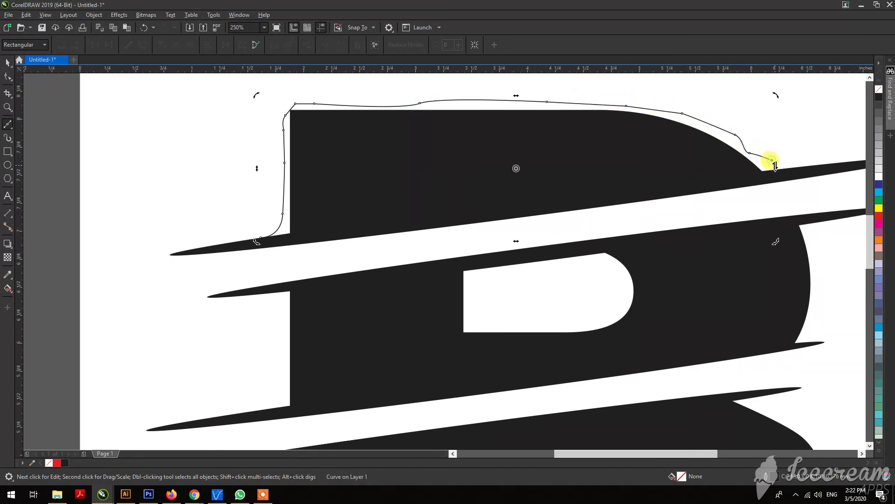
pyautogui.moveTo(787, 167); pyautogui.dragTo(801, 164)
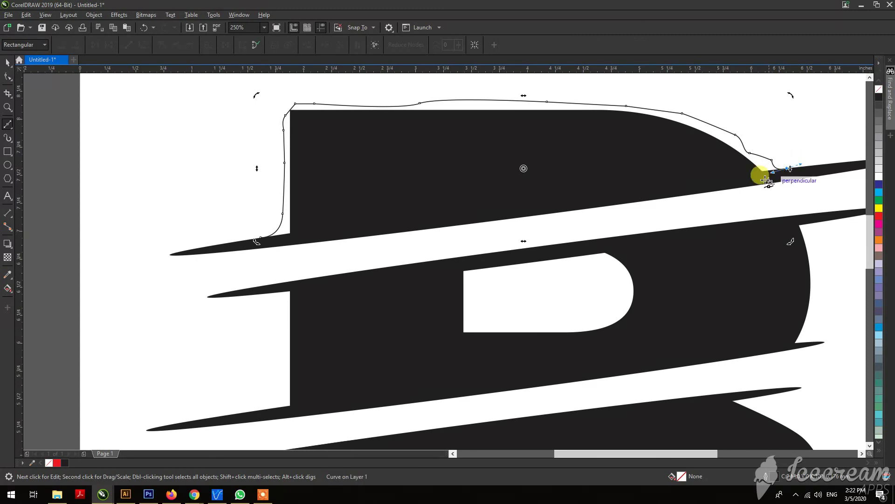
# Close the curve back through the inside of the B's top section, and fill it black with no outline
pyautogui.moveTo(743, 177); pyautogui.dragTo(730, 178)
pyautogui.moveTo(607, 166); pyautogui.dragTo(583, 158)
pyautogui.moveTo(422, 139); pyautogui.dragTo(374, 141)
pyautogui.moveTo(311, 160); pyautogui.dragTo(310, 166)
pyautogui.moveTo(305, 212); pyautogui.dragTo(304, 217)
pyautogui.click(293, 241)
pyautogui.click(261, 237)
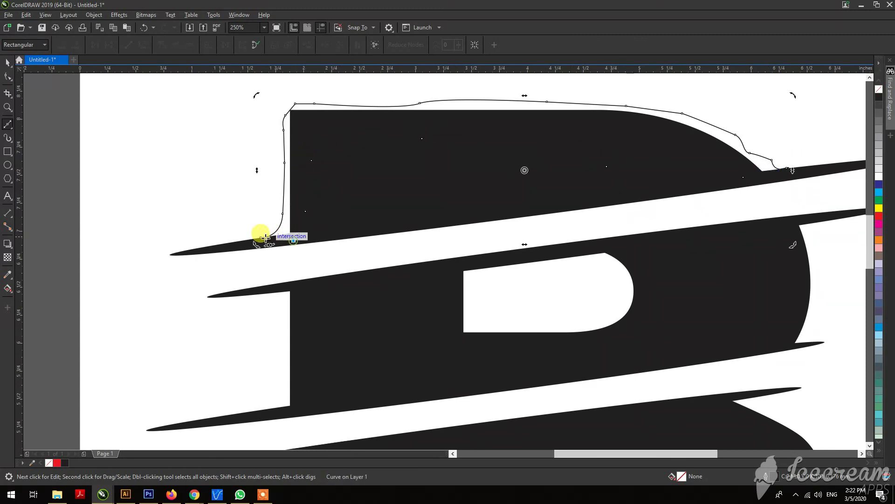
pyautogui.click(879, 97)
pyautogui.rightClick(879, 91)
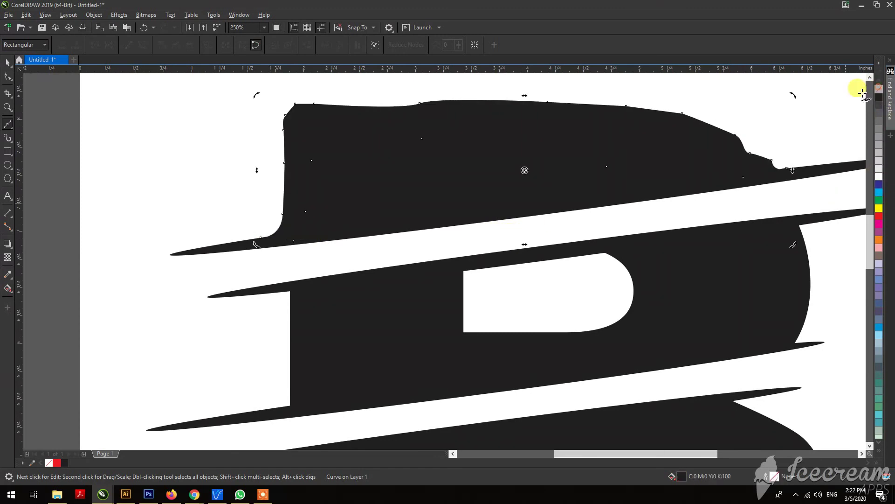
# Trace a wavy Bézier edge just outside the left side of the B's second section, from its upper ellipse to its lower one
pyautogui.scroll(-1, 335, 156)
pyautogui.scroll(1, 308, 238)
pyautogui.scroll(3, 306, 239)
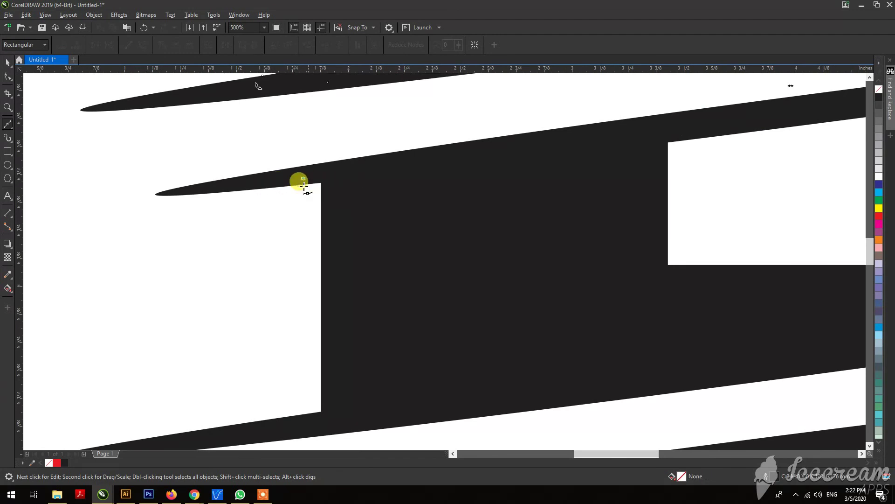
pyautogui.click(337, 185)
pyautogui.hotkey('ctrl', 'z')
pyautogui.click(284, 185)
pyautogui.moveTo(314, 209); pyautogui.dragTo(309, 239)
pyautogui.moveTo(309, 275); pyautogui.dragTo(313, 290)
pyautogui.moveTo(306, 326); pyautogui.dragTo(302, 335)
pyautogui.moveTo(304, 362); pyautogui.dragTo(309, 378)
pyautogui.moveTo(310, 396); pyautogui.dragTo(266, 420)
# Close the wavy shape at its starting point, running its inner side through the black of the second section
pyautogui.click(342, 418)
pyautogui.click(364, 292)
pyautogui.moveTo(357, 206); pyautogui.dragTo(358, 193)
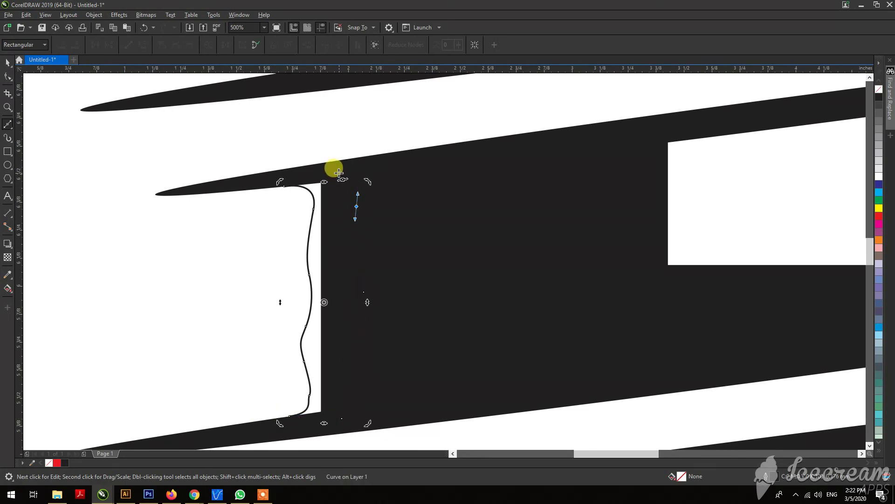
pyautogui.click(283, 186)
pyautogui.scroll(-2, 348, 185)
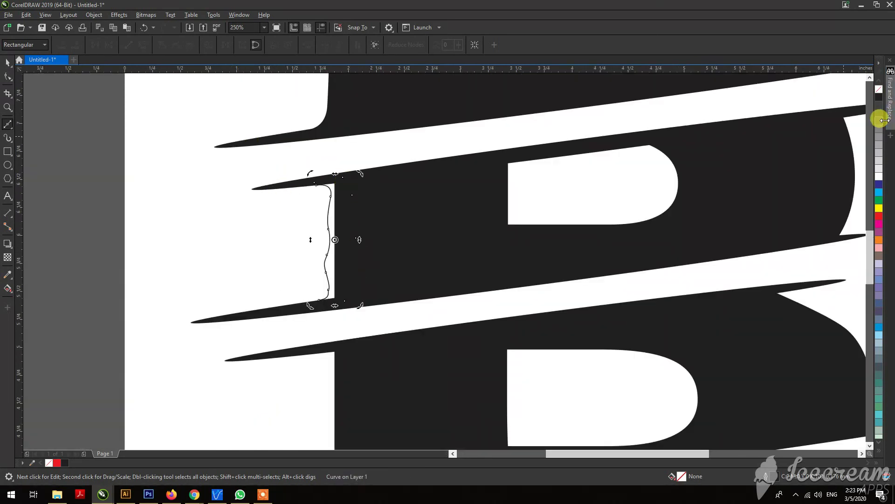
# Fill the closed wavy shape along the left side of the B's second section black
pyautogui.click(879, 97)
pyautogui.scroll(-2, 385, 222)
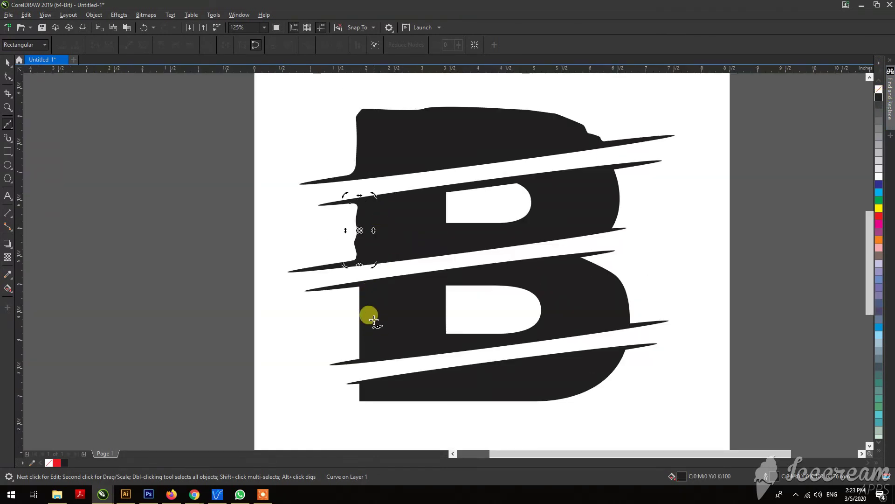
# Trace a wavy Bézier edge just outside the left side of the third section, from its upper ellipse to its lower one
pyautogui.scroll(2, 350, 310)
pyautogui.click(330, 261)
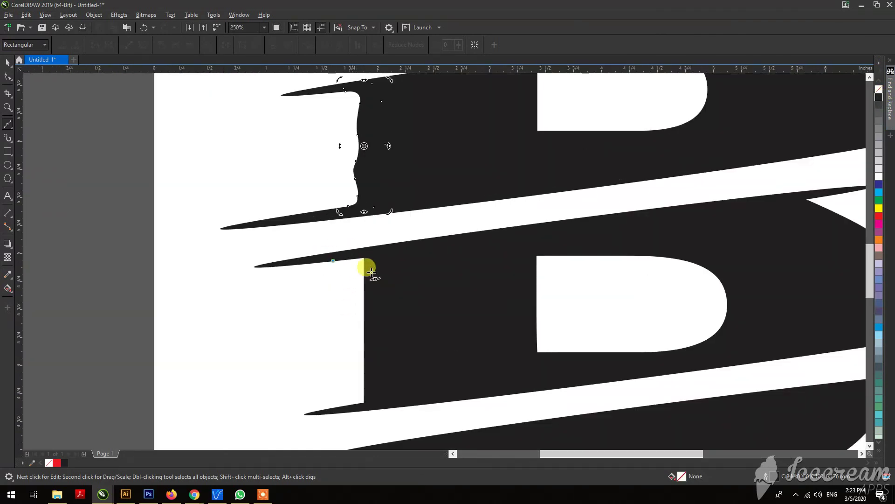
pyautogui.moveTo(359, 278); pyautogui.dragTo(354, 330)
pyautogui.moveTo(352, 343); pyautogui.dragTo(352, 357)
pyautogui.moveTo(353, 370); pyautogui.dragTo(331, 401)
pyautogui.scroll(3, 371, 404)
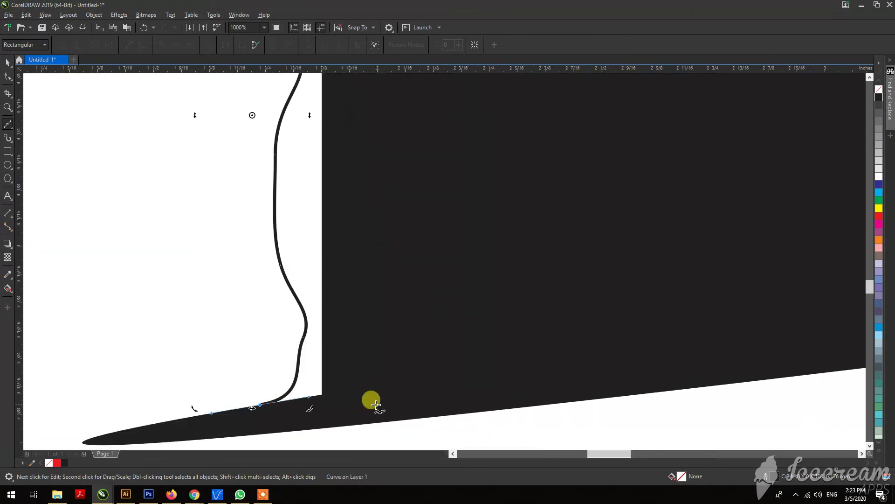
pyautogui.scroll(-1, 401, 247)
# Close the third section's wavy shape through the black interior back to its starting point, and fill it black with no outline
pyautogui.scroll(2, 400, 187)
pyautogui.click(390, 102)
pyautogui.click(350, 102)
pyautogui.click(291, 112)
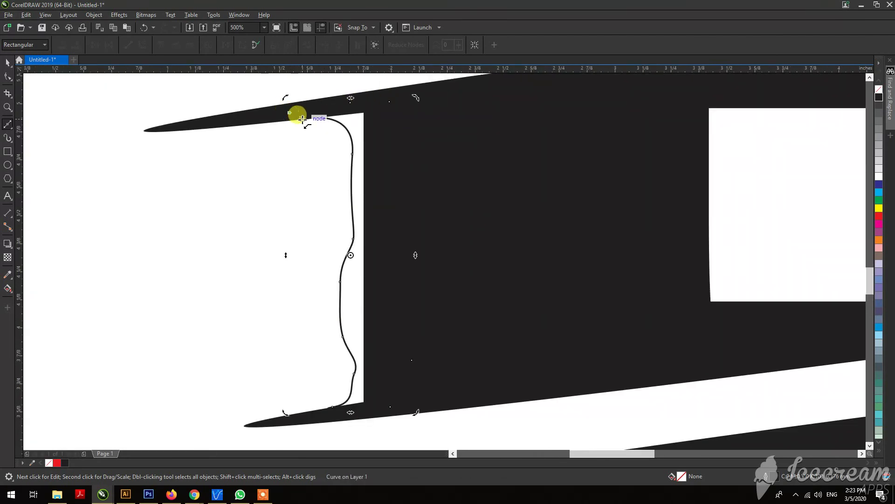
pyautogui.click(877, 96)
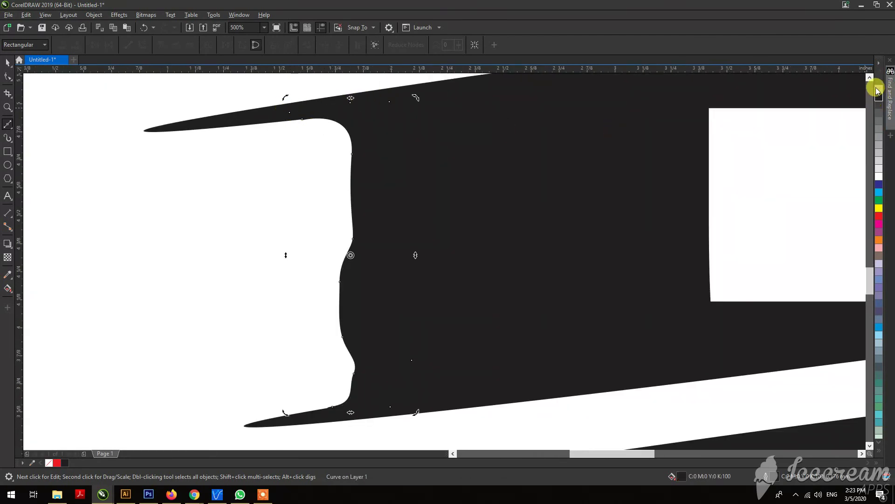
pyautogui.scroll(-3, 379, 180)
pyautogui.scroll(1, 391, 208)
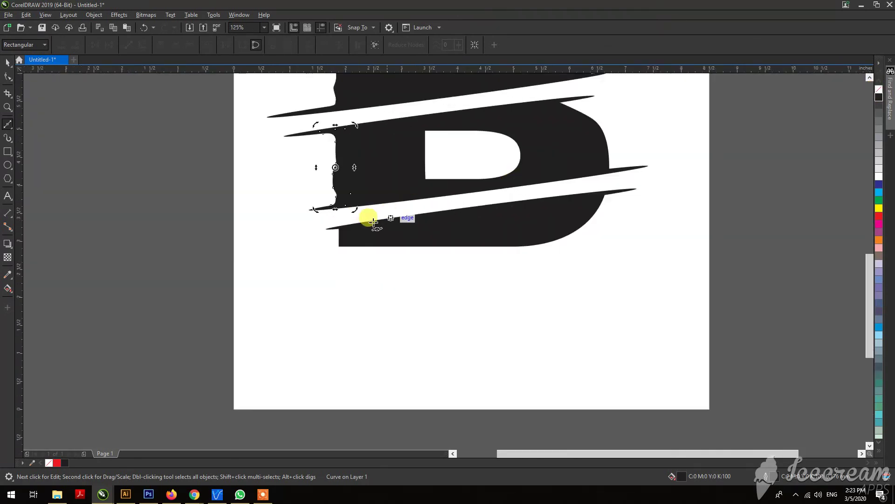
# Start a wavy Bézier curve on the bottom section's left ellipse, running down its left side and around the lower-left corner
pyautogui.scroll(1, 285, 252)
pyautogui.scroll(1, 286, 237)
pyautogui.moveTo(293, 256); pyautogui.dragTo(295, 293)
pyautogui.click(294, 292)
pyautogui.click(294, 309)
pyautogui.moveTo(342, 316); pyautogui.dragTo(391, 311)
# Continue the curve in gentle waves just below the B's bottom edge, ending inside the black where the right curve begins
pyautogui.moveTo(549, 310); pyautogui.dragTo(665, 302)
pyautogui.scroll(-1, 421, 308)
pyautogui.scroll(1, 595, 313)
pyautogui.scroll(-1, 430, 276)
pyautogui.scroll(1, 596, 284)
pyautogui.moveTo(590, 299); pyautogui.dragTo(615, 303)
pyautogui.scroll(-1, 570, 304)
pyautogui.scroll(1, 673, 295)
pyautogui.moveTo(671, 301); pyautogui.dragTo(696, 280)
pyautogui.click(713, 273)
# Continue the wavy curve up the outside of the bottom section's rounded right side onto the ellipse at its upper right
pyautogui.scroll(-2, 595, 269)
pyautogui.scroll(2, 661, 256)
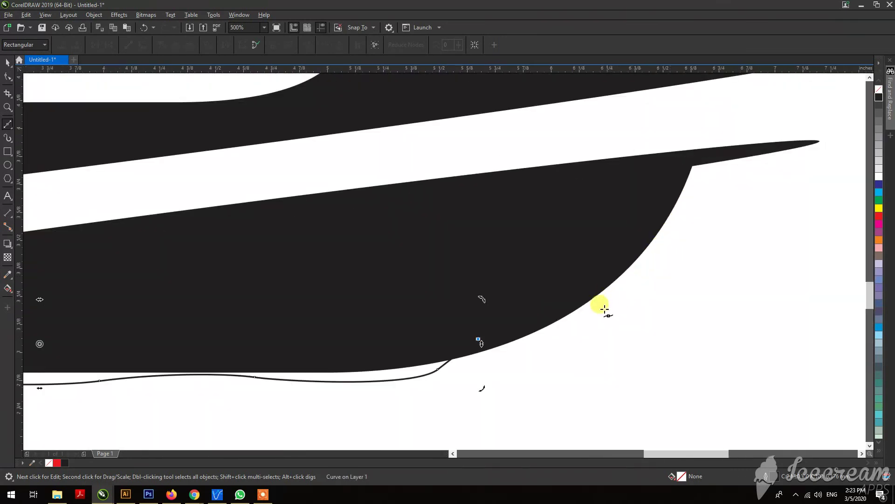
pyautogui.moveTo(593, 301); pyautogui.dragTo(620, 299)
pyautogui.moveTo(659, 251); pyautogui.dragTo(671, 231)
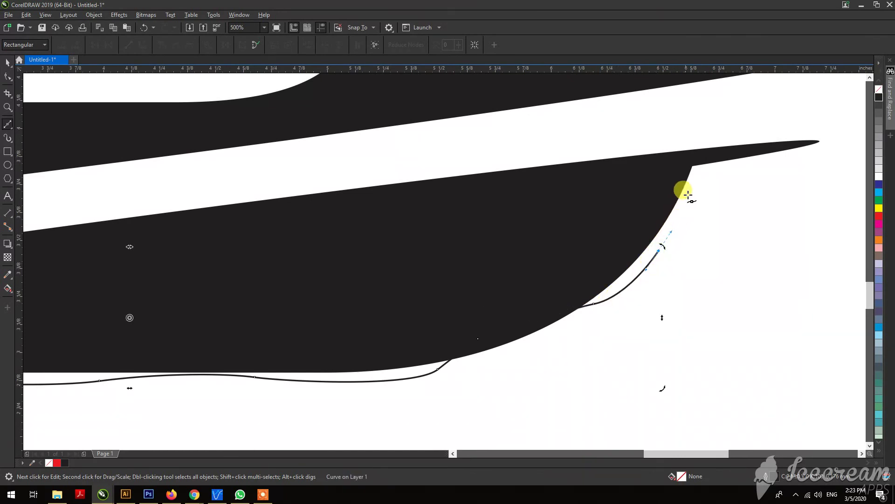
pyautogui.moveTo(699, 180); pyautogui.dragTo(743, 162)
pyautogui.click(721, 157)
# Close the bottom section's curve through the black interior at its starting point, and fill it black with no outline
pyautogui.press('space')
pyautogui.scroll(-5, 373, 270)
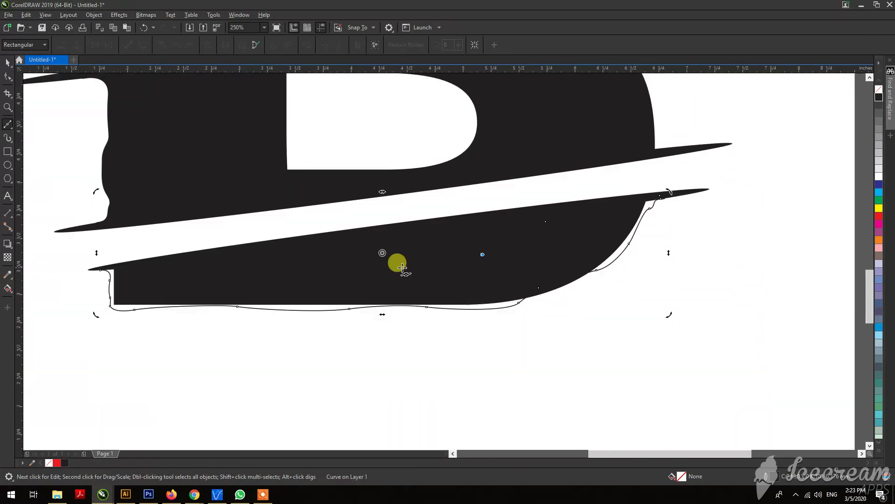
pyautogui.scroll(6, 116, 268)
pyautogui.click(91, 258)
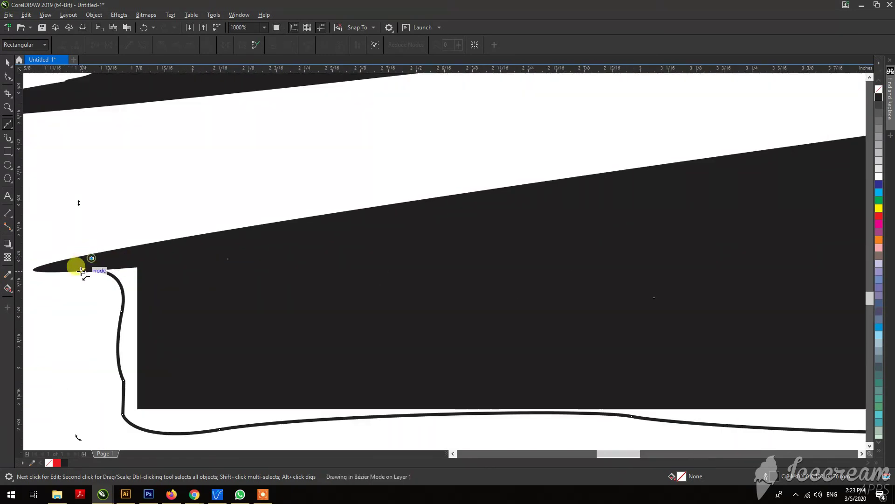
pyautogui.click(879, 96)
# Draw a small curved shape rounding the corner between the second section's right edge and its upper ellipse, and fill it black
pyautogui.scroll(-2, 198, 244)
pyautogui.scroll(-5, 198, 243)
pyautogui.scroll(3, 370, 182)
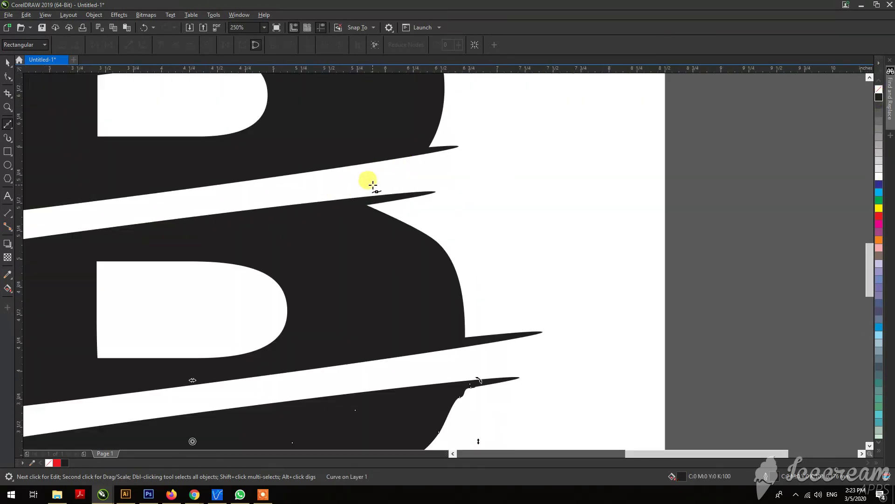
pyautogui.scroll(-3, 468, 186)
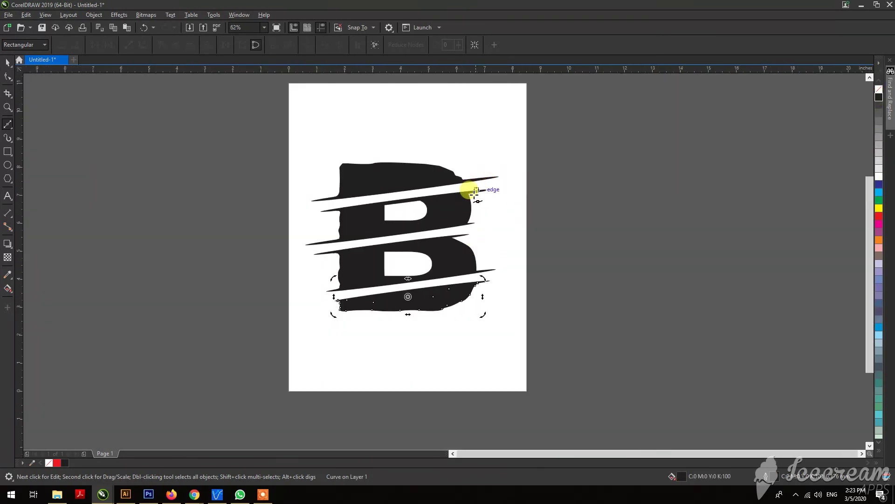
pyautogui.scroll(5, 468, 186)
pyautogui.moveTo(462, 188); pyautogui.dragTo(488, 173)
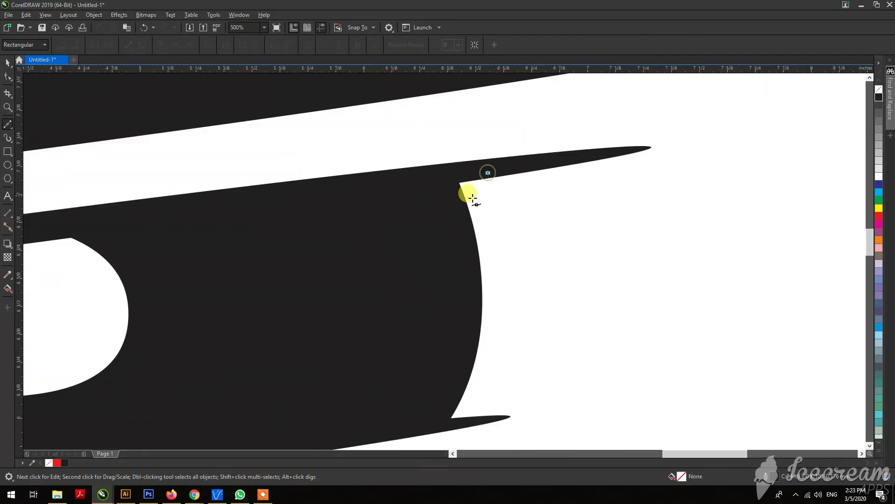
pyautogui.moveTo(466, 214); pyautogui.dragTo(472, 250)
pyautogui.click(434, 186)
pyautogui.moveTo(433, 178); pyautogui.dragTo(455, 173)
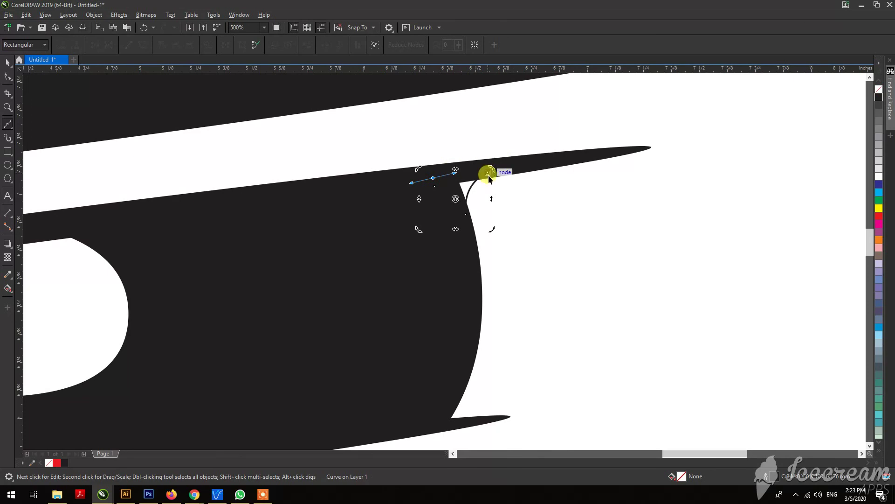
pyautogui.moveTo(469, 168); pyautogui.dragTo(487, 174)
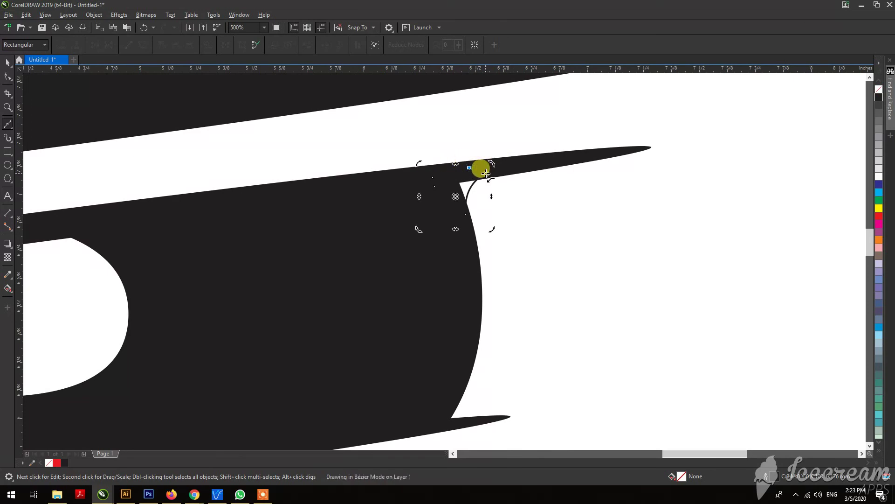
pyautogui.scroll(-2, 523, 180)
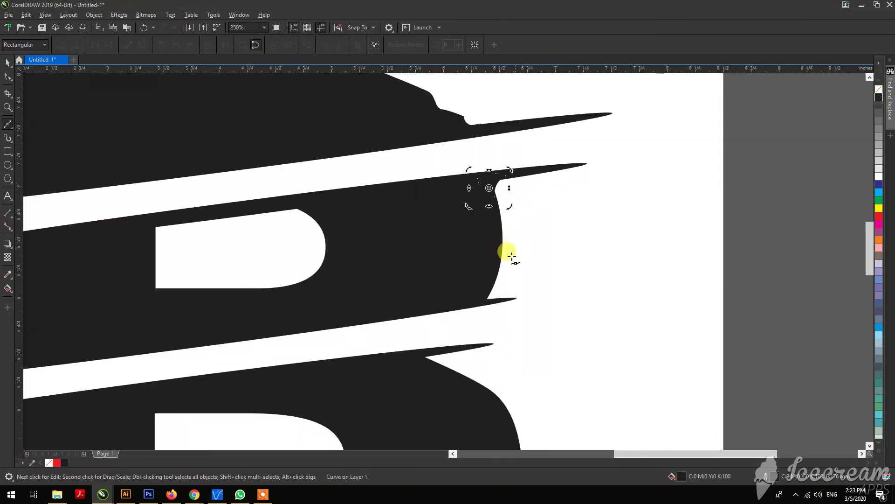
# Draw a small black curved shape rounding the corner between the second section's right edge and its lower ellipse
pyautogui.scroll(2, 483, 293)
pyautogui.moveTo(509, 310); pyautogui.dragTo(526, 309)
pyautogui.click(476, 310)
pyautogui.moveTo(473, 286); pyautogui.dragTo(492, 266)
pyautogui.click(496, 281)
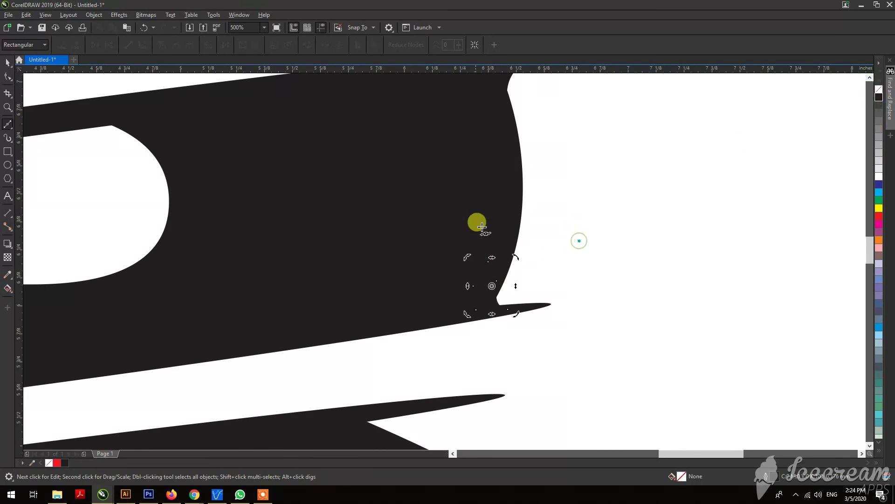
# Draw a small curved shape rounding the corner between the third section's right edge and its lower ellipse, and fill it black
pyautogui.scroll(-4, 513, 220)
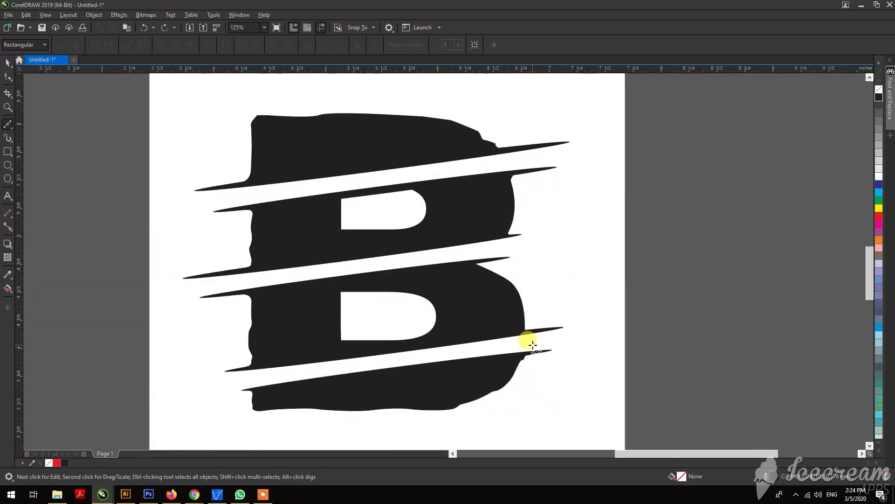
pyautogui.scroll(4, 530, 340)
pyautogui.click(498, 230)
pyautogui.moveTo(521, 287); pyautogui.dragTo(548, 283)
pyautogui.click(472, 280)
pyautogui.click(468, 237)
pyautogui.click(500, 231)
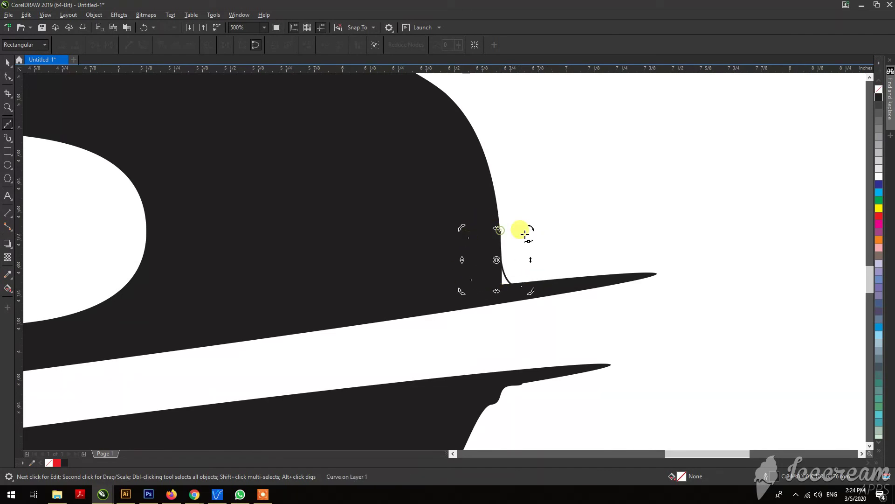
pyautogui.click(482, 219)
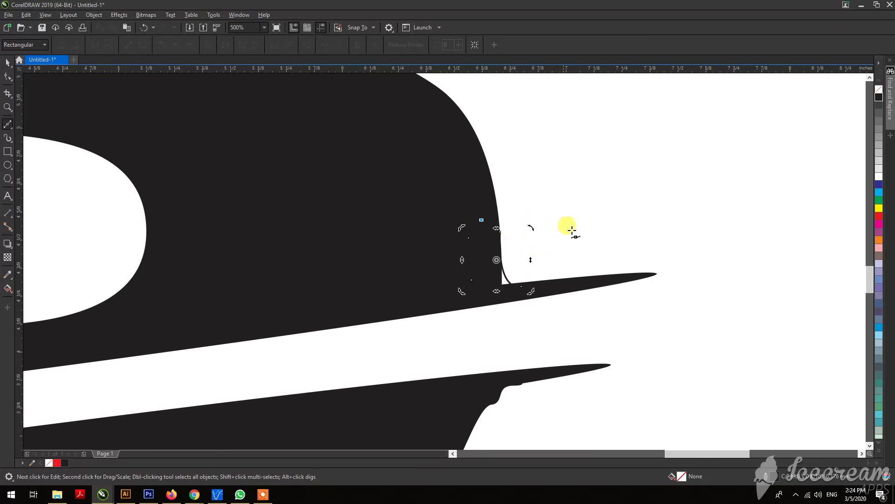
pyautogui.click(878, 99)
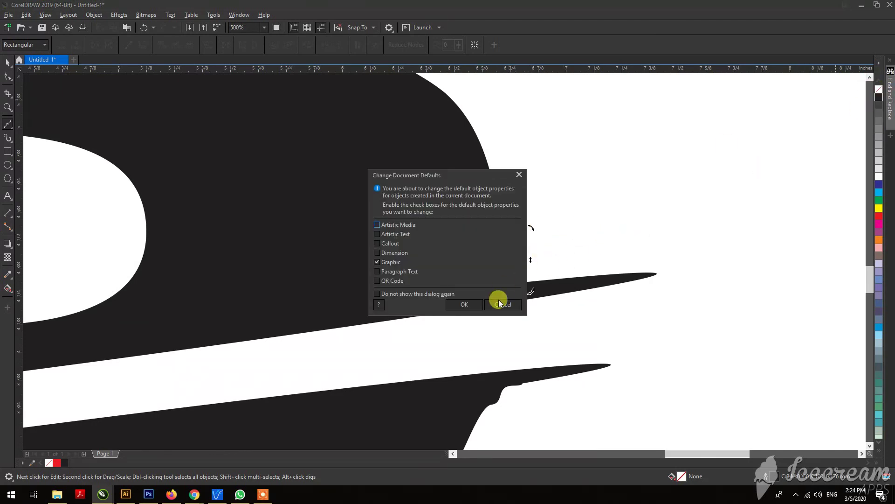
pyautogui.click(502, 304)
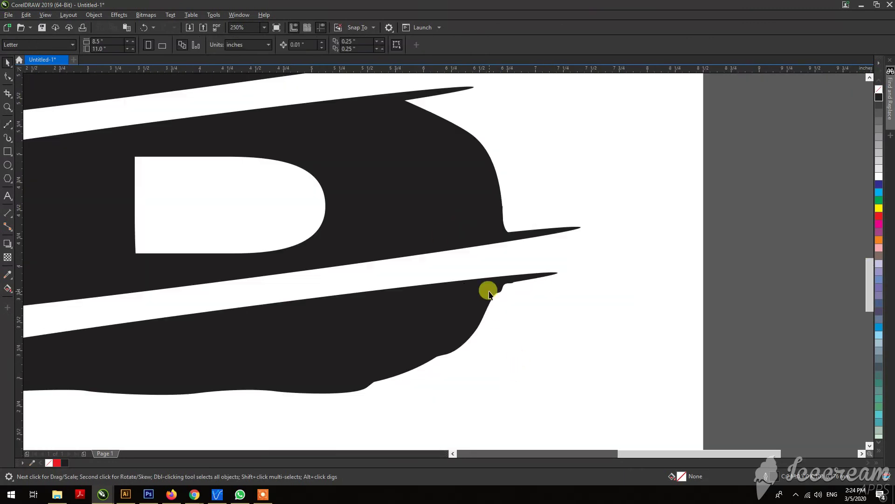
pyautogui.scroll(-2, 487, 291)
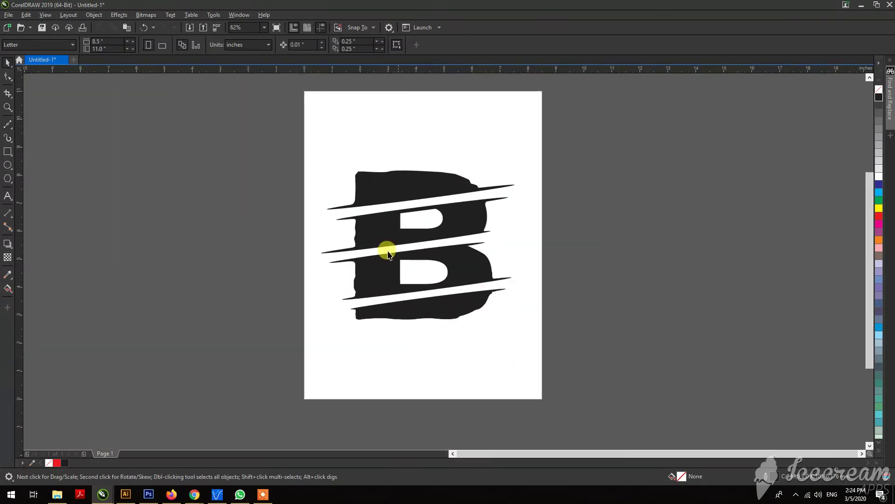
pyautogui.scroll(2, 421, 261)
pyautogui.scroll(-2, 421, 261)
pyautogui.scroll(-3, 449, 250)
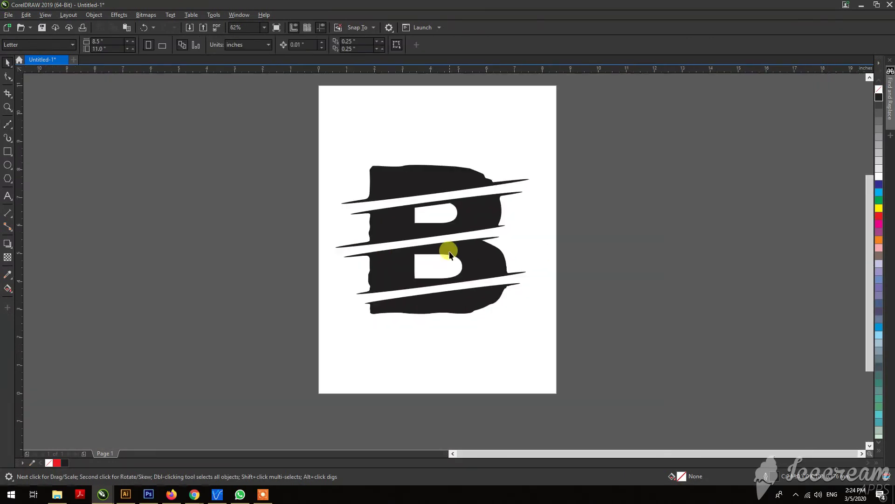
pyautogui.scroll(3, 394, 190)
pyautogui.scroll(2, 45, 169)
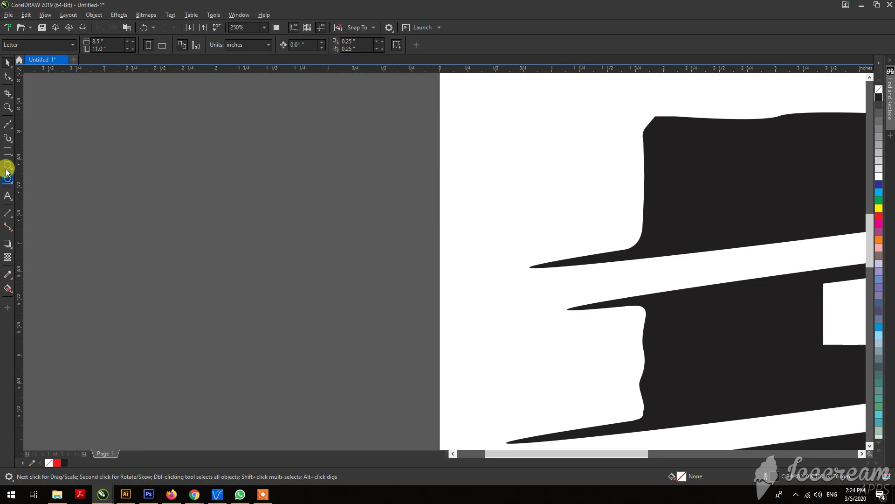
pyautogui.scroll(-2, 295, 212)
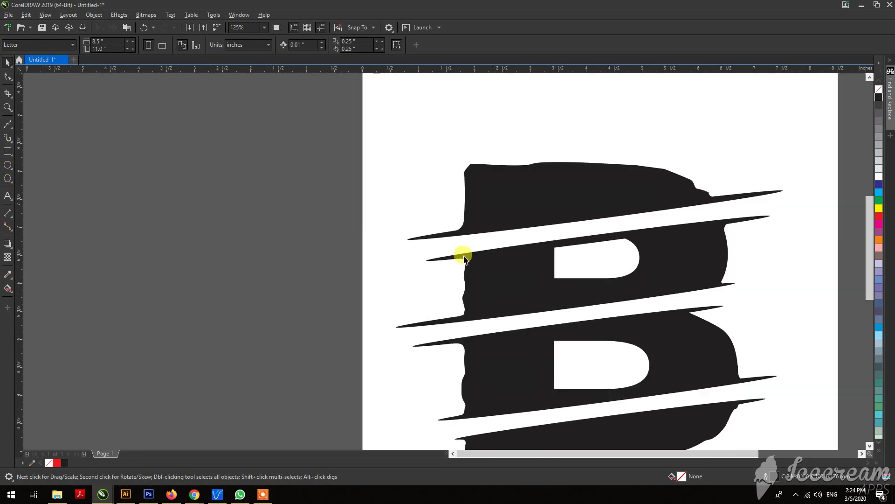
# Draw a thin ellipse about 0.327 by 0.035 inches beside the topmost slice's left end, filled black with no outline
pyautogui.scroll(2, 480, 254)
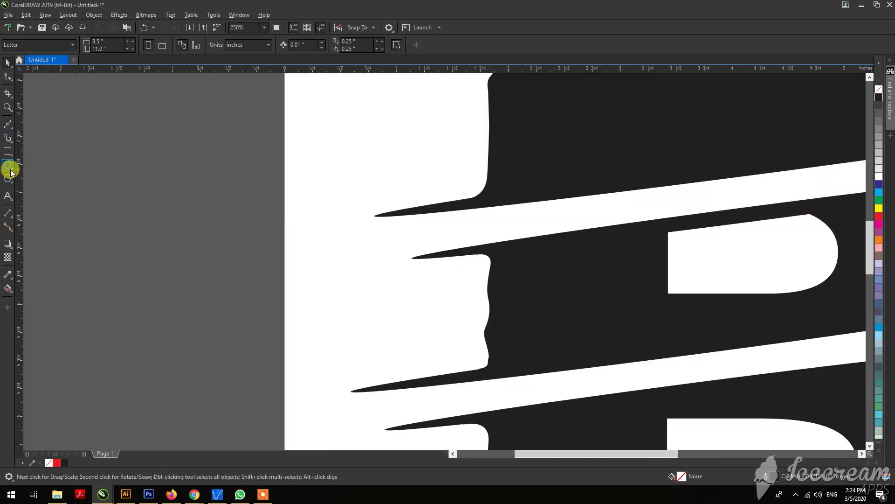
pyautogui.press('F6')
pyautogui.scroll(2, 333, 235)
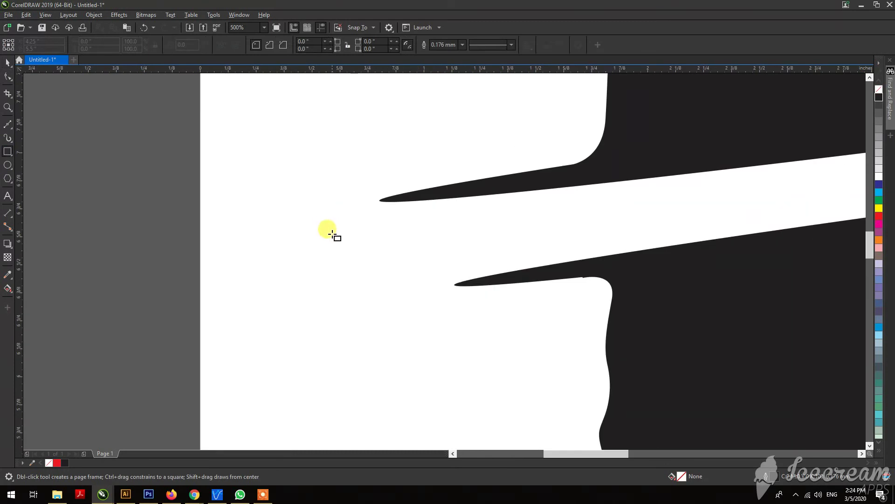
pyautogui.click(8, 165)
pyautogui.moveTo(290, 248); pyautogui.dragTo(364, 250)
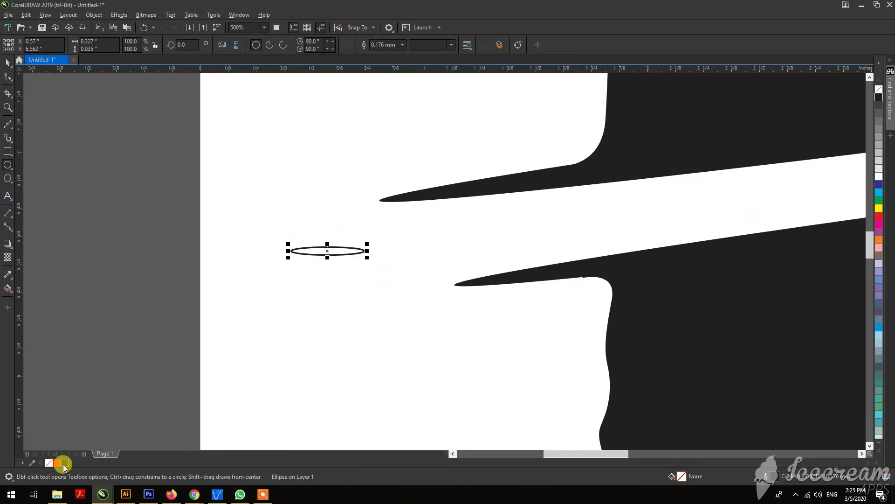
pyautogui.click(62, 464)
pyautogui.rightClick(878, 92)
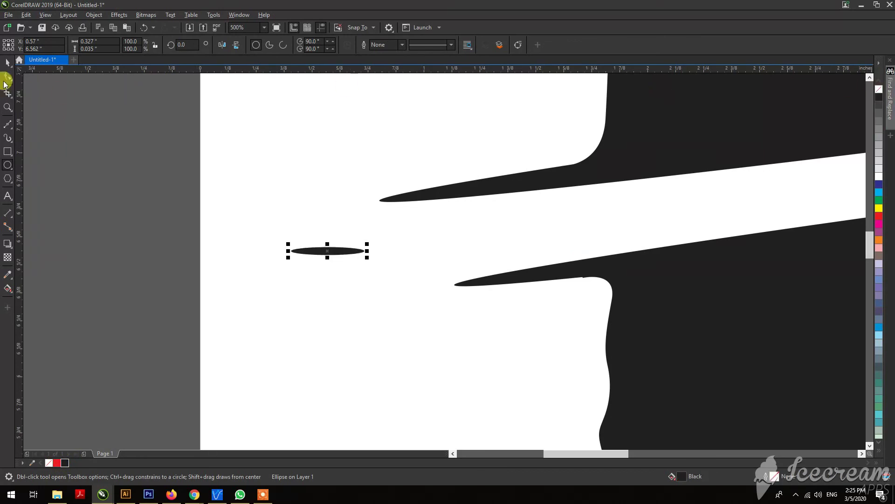
# Rotate the thin ellipse about 7.8 degrees to match the slice and place it just beyond the top section's left tip
pyautogui.click(16, 68)
pyautogui.moveTo(340, 244); pyautogui.dragTo(305, 257)
pyautogui.click(340, 205)
pyautogui.click(372, 188)
# Place a copy of the ellipse, scaled to about 59%, just below the first one near the top section's left tip
pyautogui.scroll(1, 357, 199)
pyautogui.rightClick(296, 243)
pyautogui.scroll(-1, 306, 256)
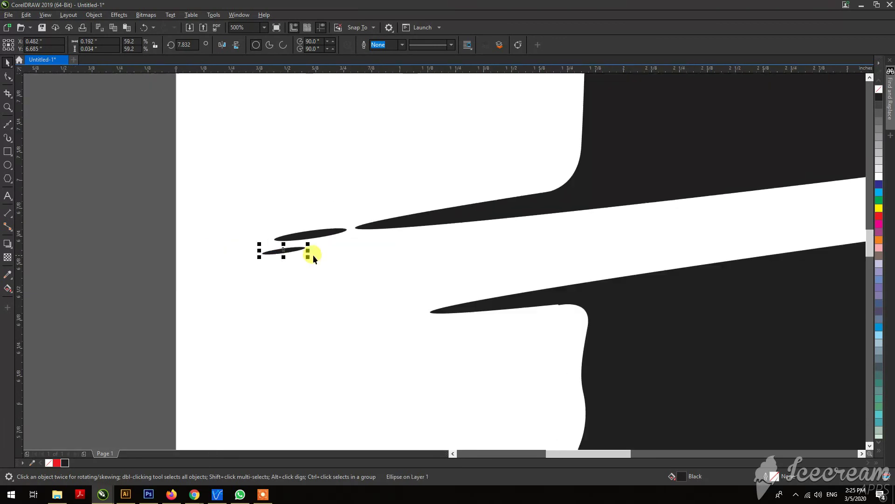
pyautogui.click(312, 255)
# Copy the two small ellipses, turn the pair to about 190 degrees, and place it at the second section's upper-left tip
pyautogui.scroll(-2, 284, 240)
pyautogui.scroll(1, 317, 236)
pyautogui.moveTo(301, 262); pyautogui.dragTo(274, 258)
pyautogui.scroll(2, 304, 286)
pyautogui.click(243, 284)
pyautogui.click(175, 257)
pyautogui.moveTo(175, 256)
pyautogui.mouseDown()
pyautogui.moveTo(282, 304)
pyautogui.moveTo(326, 278)
pyautogui.mouseUp()
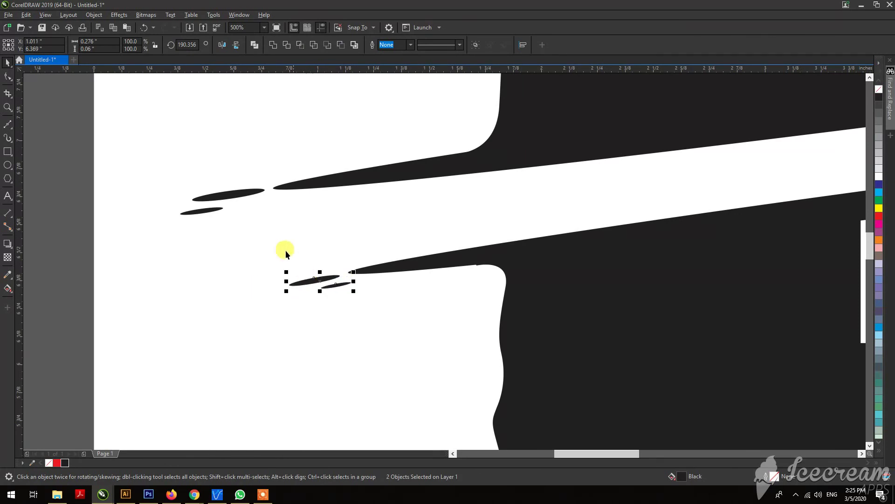
pyautogui.scroll(-3, 304, 257)
pyautogui.click(309, 262)
# Place copies of the small ellipses beyond the topmost slice's right tips, two at the upper tip and one at the lower
pyautogui.scroll(2, 267, 239)
pyautogui.scroll(-2, 267, 239)
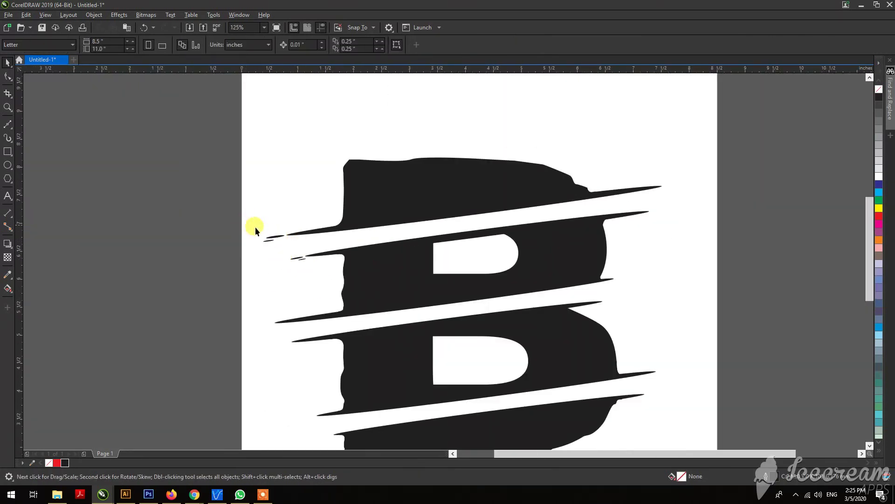
pyautogui.click(680, 183)
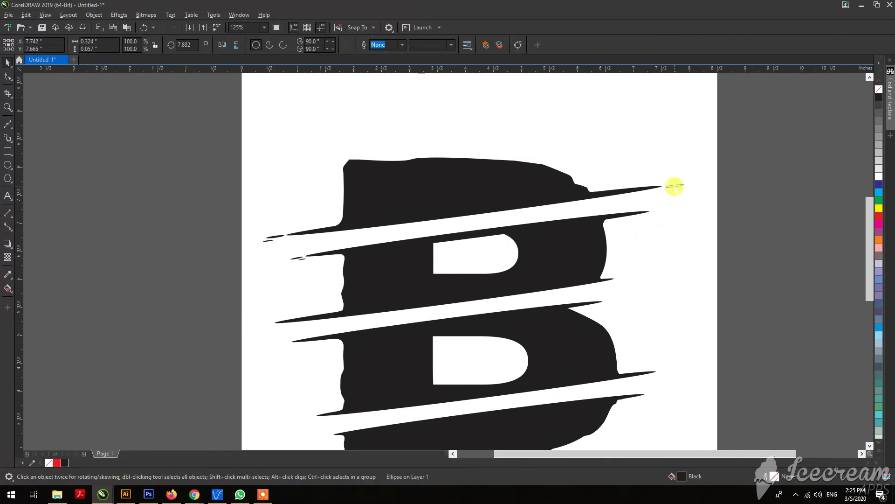
pyautogui.scroll(4, 675, 185)
pyautogui.moveTo(613, 183); pyautogui.dragTo(616, 281)
pyautogui.click(655, 285)
pyautogui.scroll(-3, 578, 252)
pyautogui.scroll(1, 572, 257)
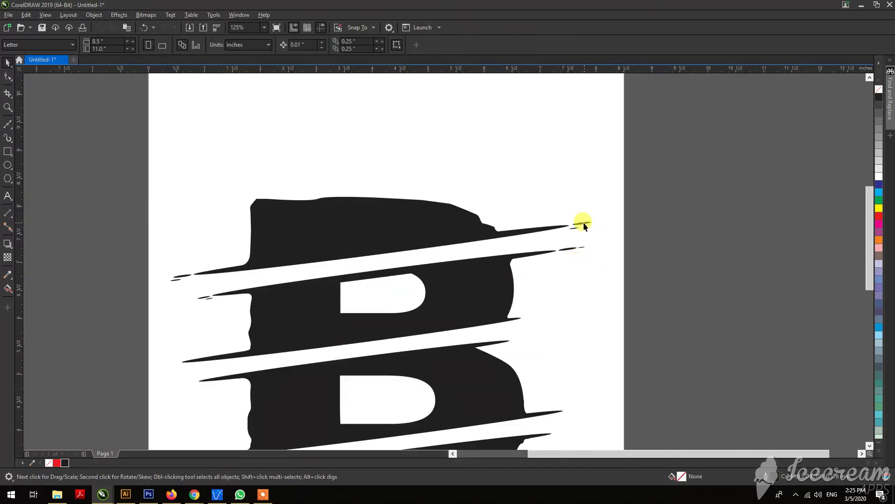
# Place a copy of the two-ellipse pair just beyond the middle slice's upper-right tip and rotate it to about 6.3 degrees
pyautogui.scroll(-2, 563, 266)
pyautogui.scroll(2, 586, 267)
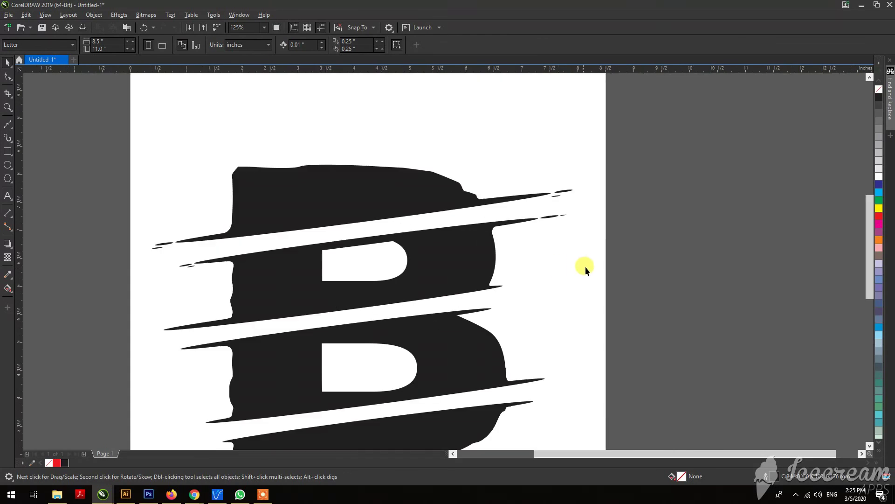
pyautogui.click(541, 211)
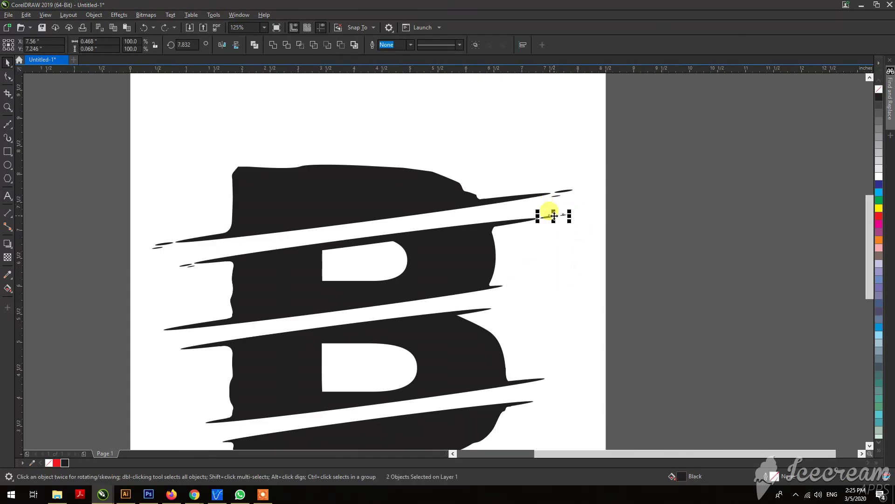
pyautogui.moveTo(553, 215); pyautogui.dragTo(501, 286)
pyautogui.scroll(5, 519, 283)
pyautogui.click(524, 255)
pyautogui.moveTo(613, 243); pyautogui.dragTo(611, 250)
pyautogui.scroll(-4, 582, 262)
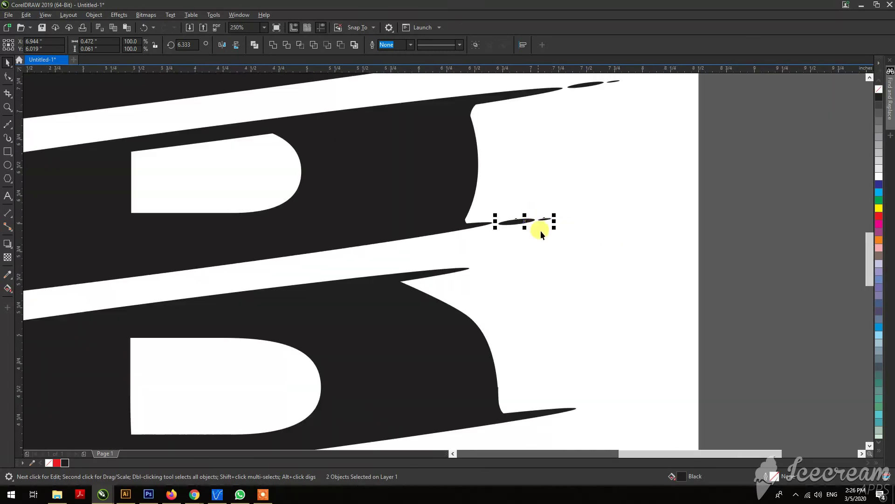
# Place a copy of the larger ellipse from that pair just beyond the middle slice's lower-right tip
pyautogui.click(561, 253)
pyautogui.moveTo(513, 222); pyautogui.dragTo(491, 264)
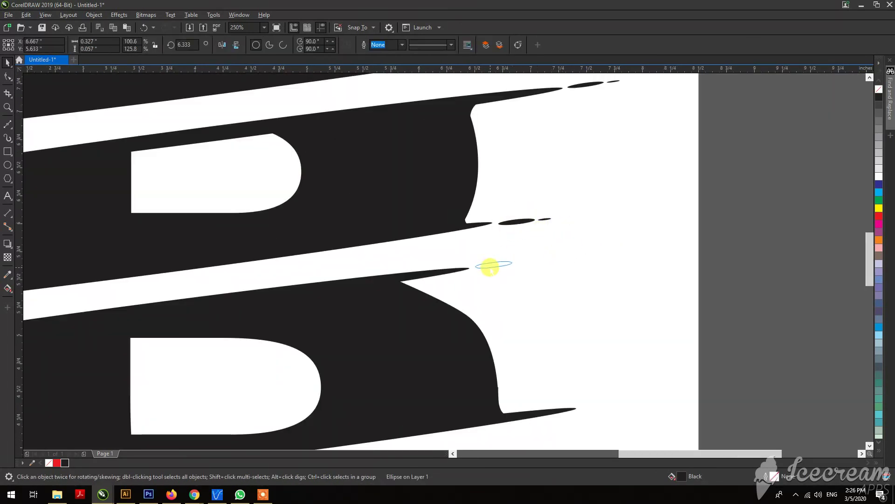
pyautogui.scroll(-2, 540, 252)
pyautogui.click(521, 262)
pyautogui.scroll(1, 522, 264)
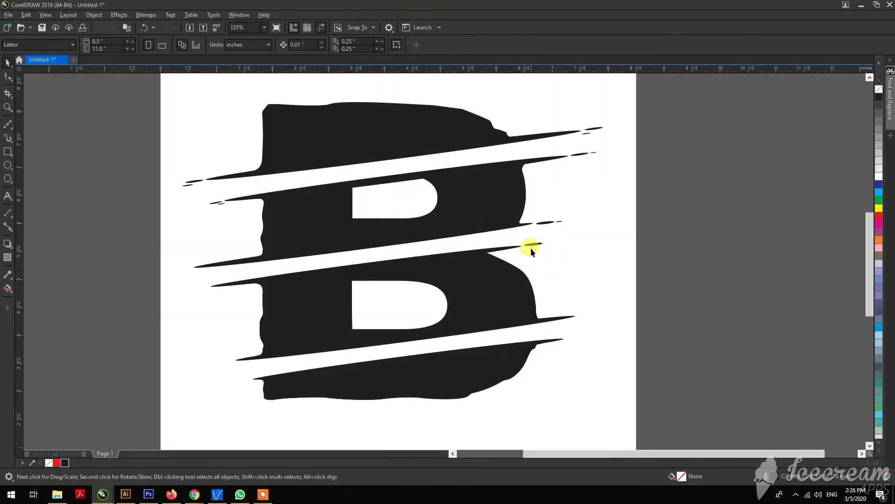
# Place ellipse copies at the lowest slice's left tips, two at each tip, scaling the upper tip's second one to about 69.5%
pyautogui.moveTo(532, 245)
pyautogui.mouseDown()
pyautogui.moveTo(220, 360)
pyautogui.moveTo(244, 381)
pyautogui.moveTo(177, 393)
pyautogui.moveTo(211, 406)
pyautogui.mouseUp()
pyautogui.rightClick(243, 382)
pyautogui.scroll(2, 244, 382)
pyautogui.rightClick(184, 394)
pyautogui.moveTo(166, 298); pyautogui.dragTo(214, 319)
pyautogui.rightClick(187, 314)
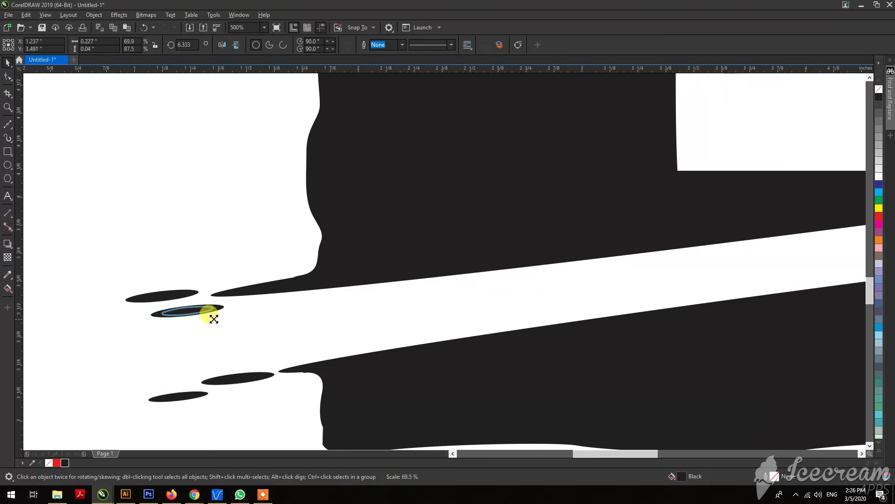
pyautogui.scroll(-4, 211, 316)
pyautogui.click(620, 332)
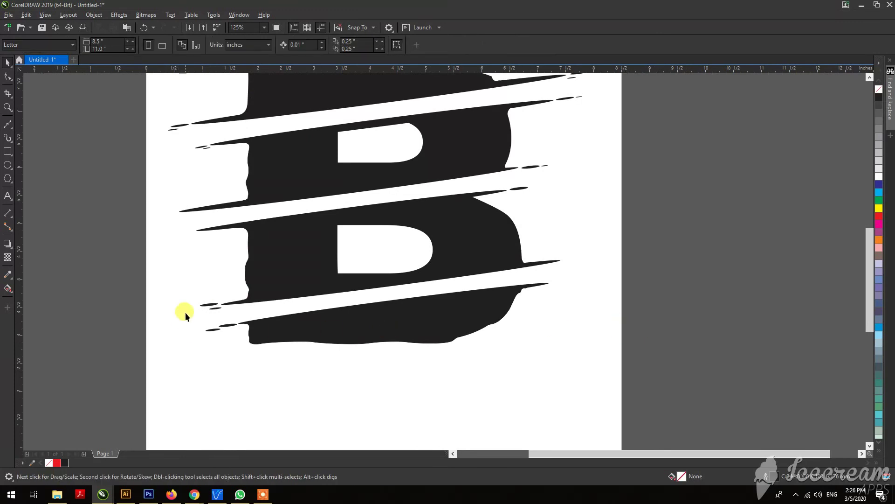
# Place copies of the ellipse beyond the lowest slice's right tips, one at the upper tip and one at the lower
pyautogui.moveTo(210, 306); pyautogui.dragTo(587, 257)
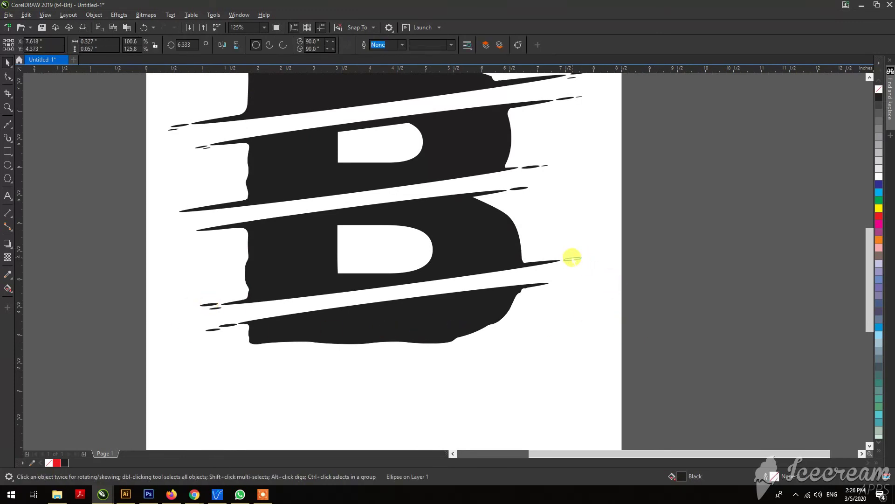
pyautogui.scroll(4, 573, 260)
pyautogui.moveTo(572, 251); pyautogui.dragTo(554, 346)
pyautogui.rightClick(522, 340)
pyautogui.click(588, 341)
pyautogui.scroll(-6, 555, 307)
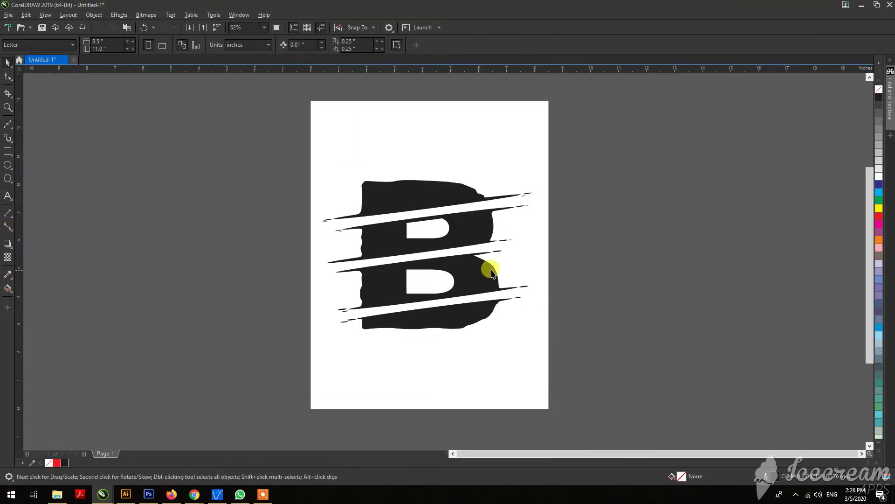
# Try to weld all the letter sections and ellipse strokes into a single curve
pyautogui.moveTo(242, 146); pyautogui.dragTo(612, 362)
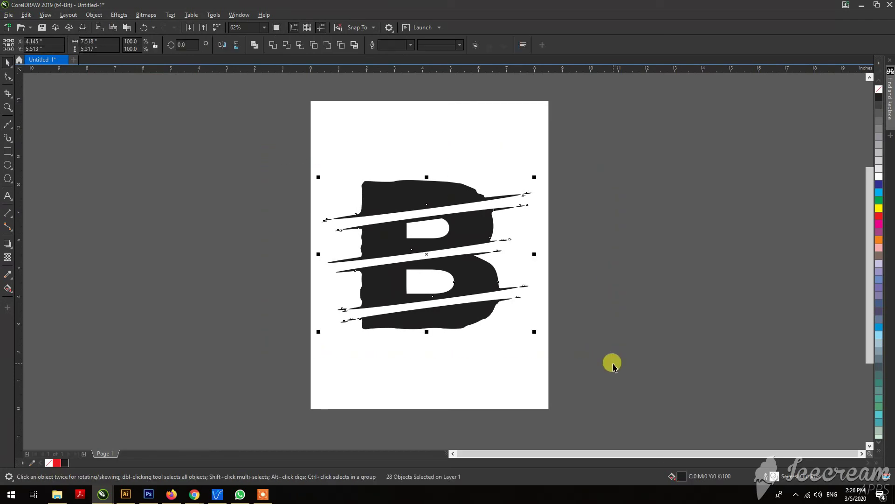
pyautogui.click(273, 45)
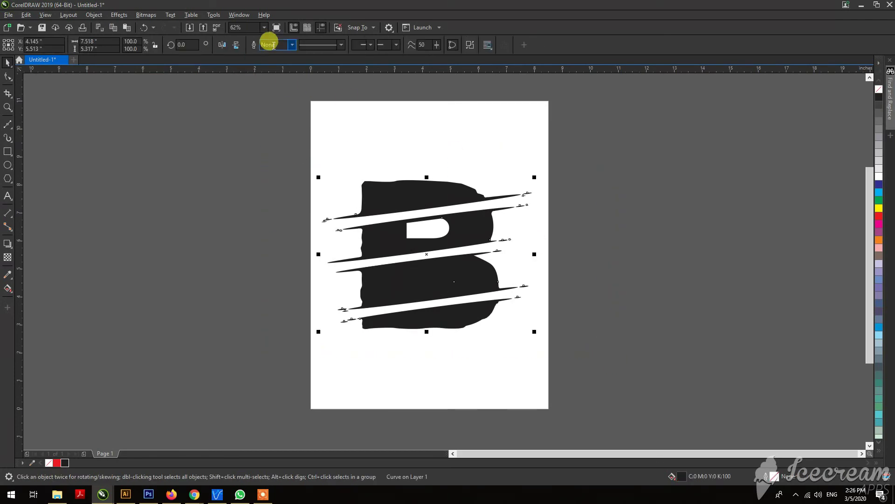
pyautogui.hotkey('ctrl', 'z')
pyautogui.click(591, 258)
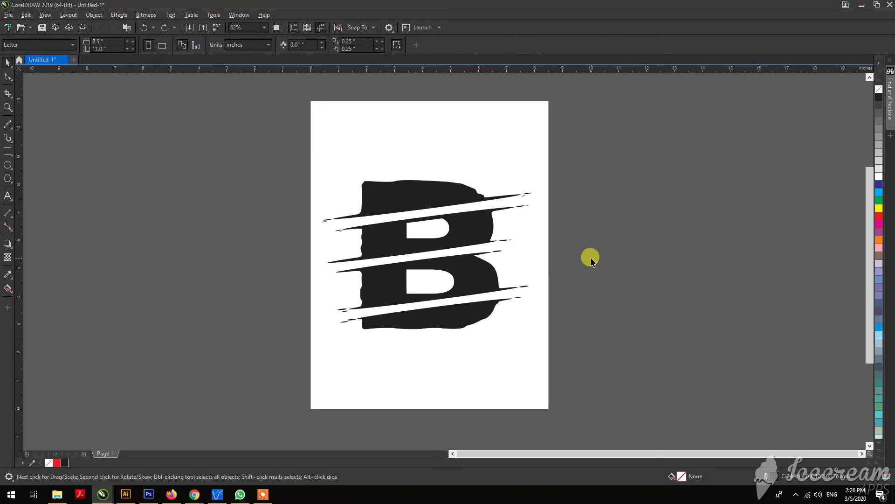